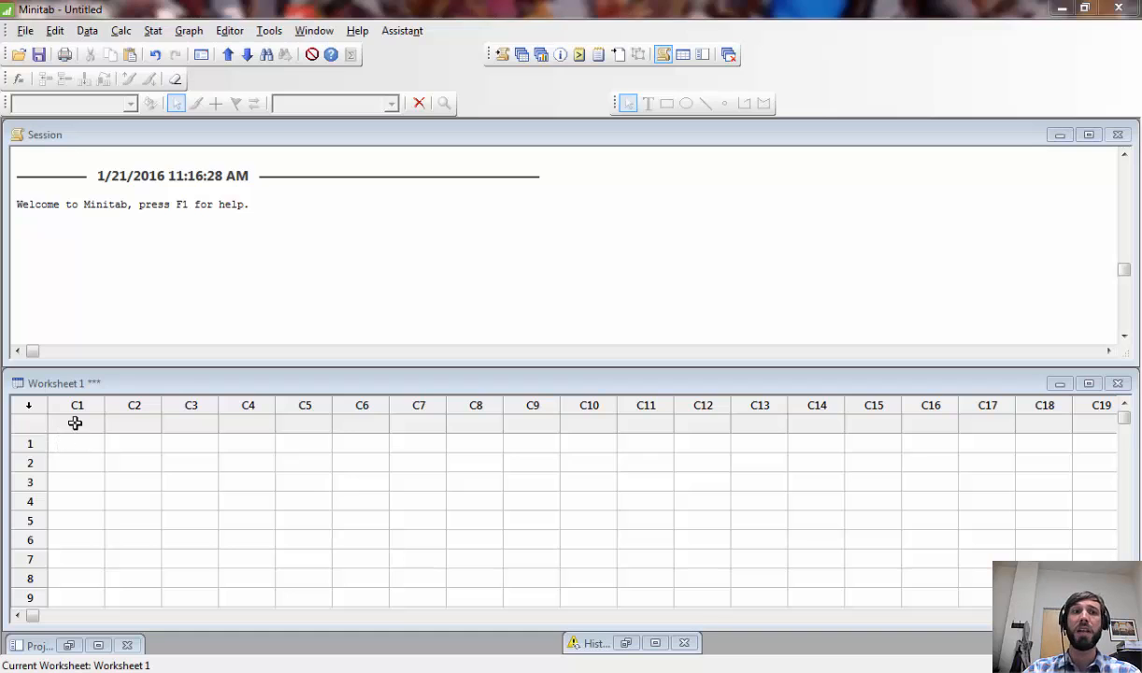
click(75, 422)
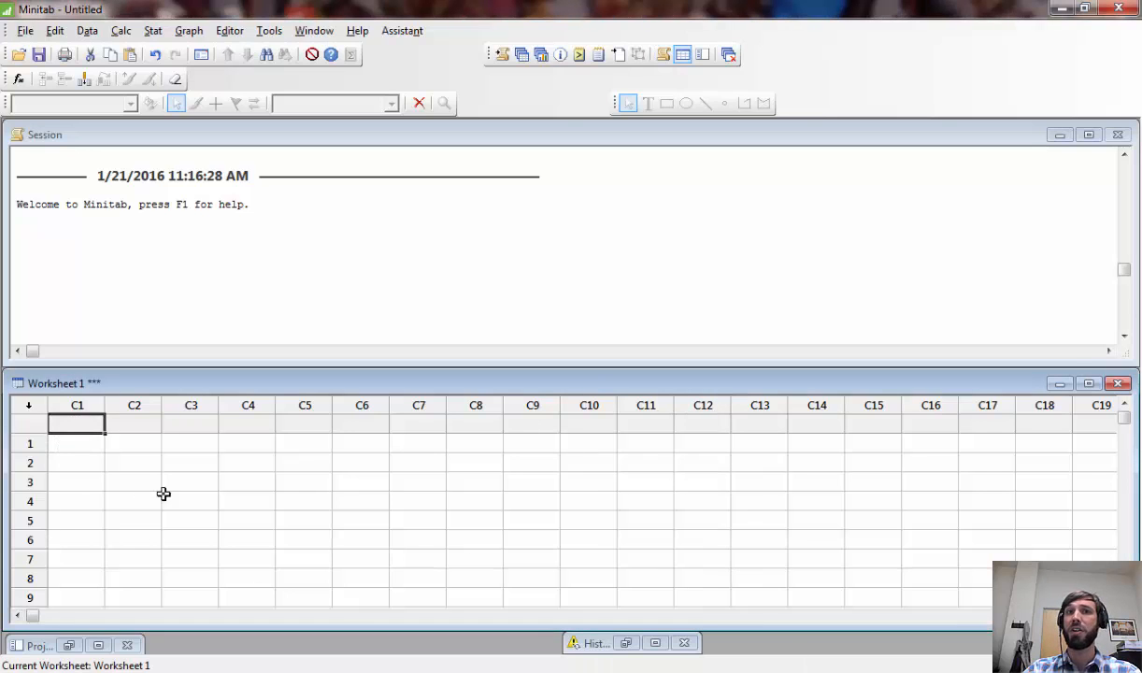
click(86, 449)
text(1)
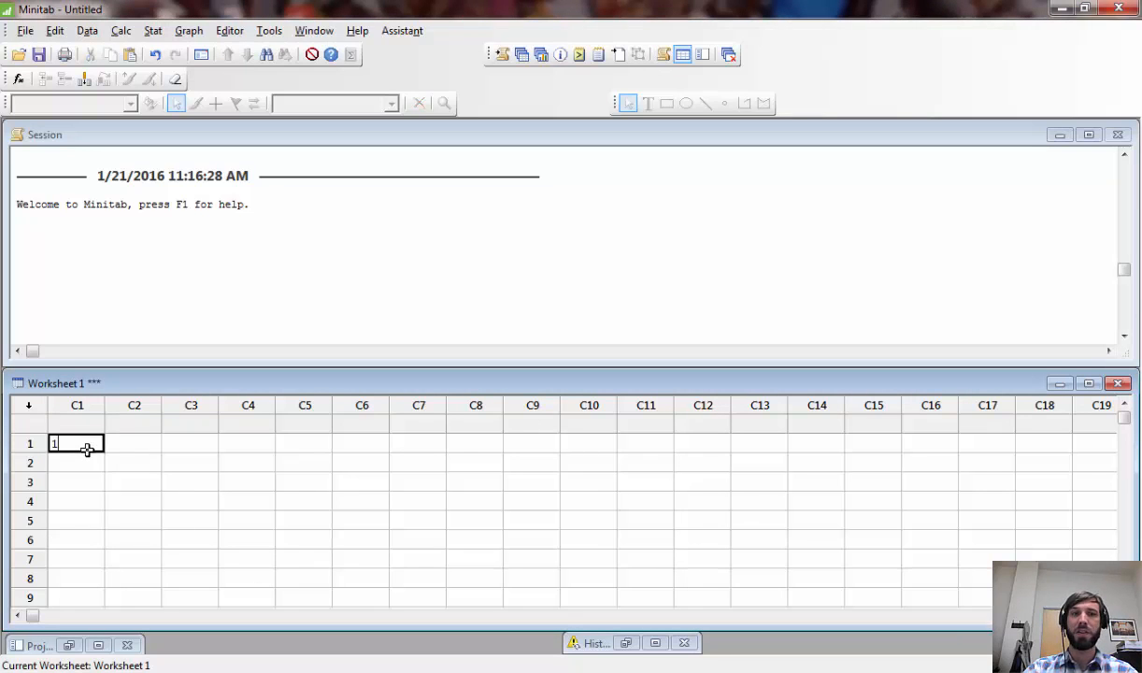
key(Return)
click(85, 447)
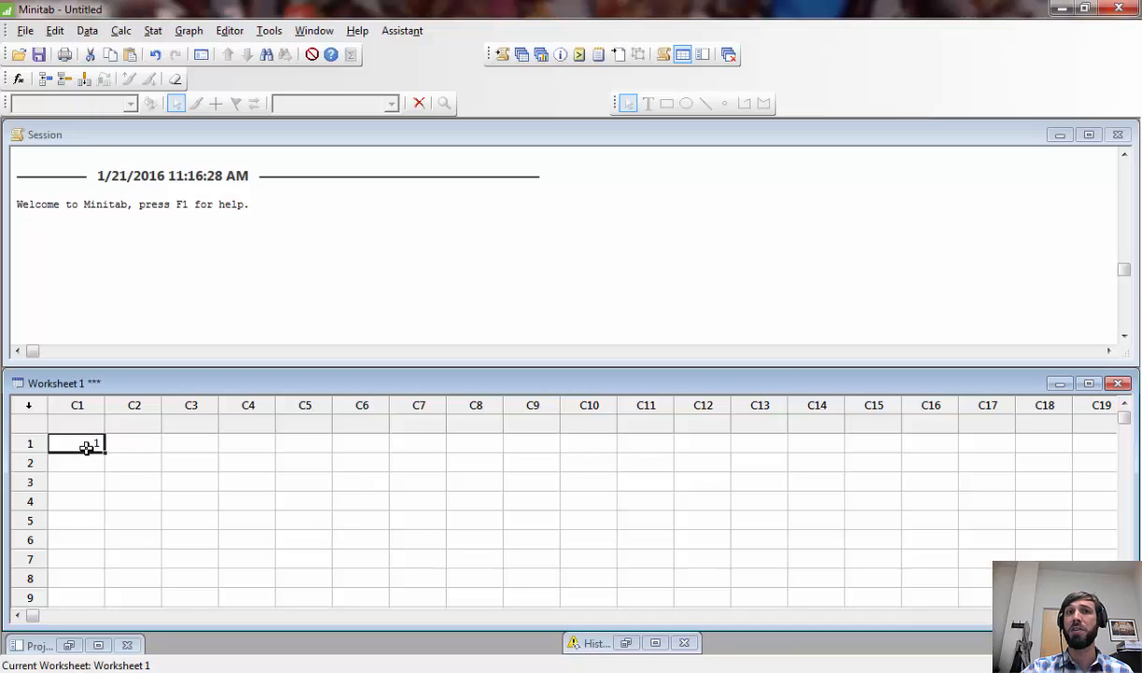
key(Delete)
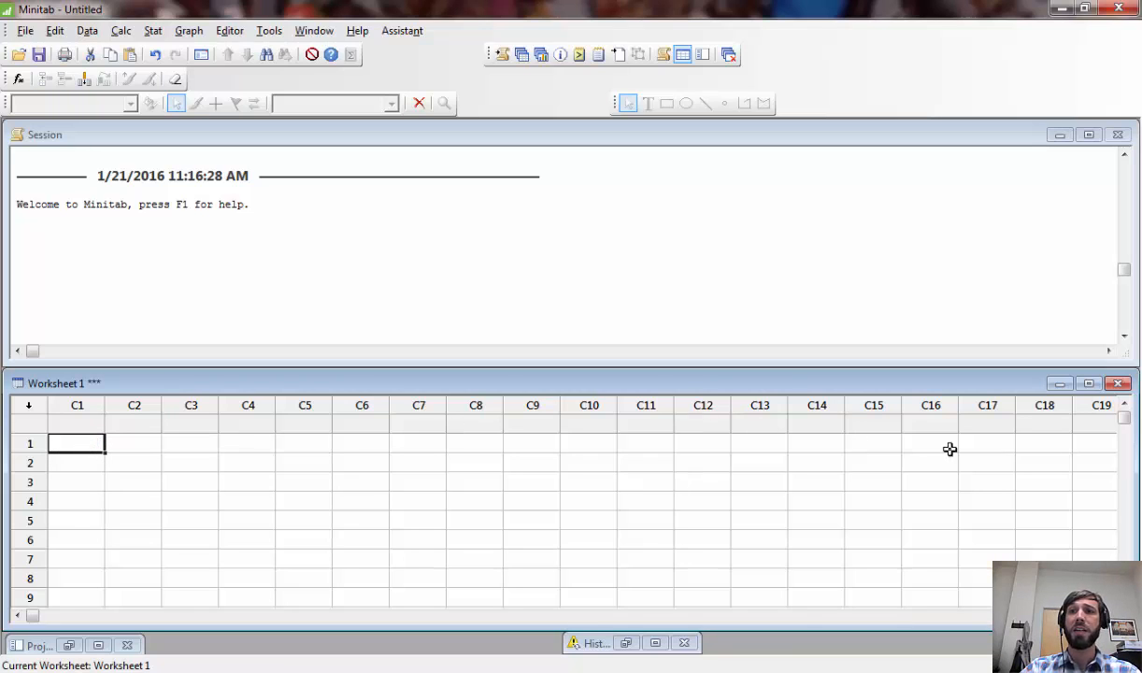
Switch to the students15 workbook in Excel and copy the entire Risk Score column
key(alt+Tab)
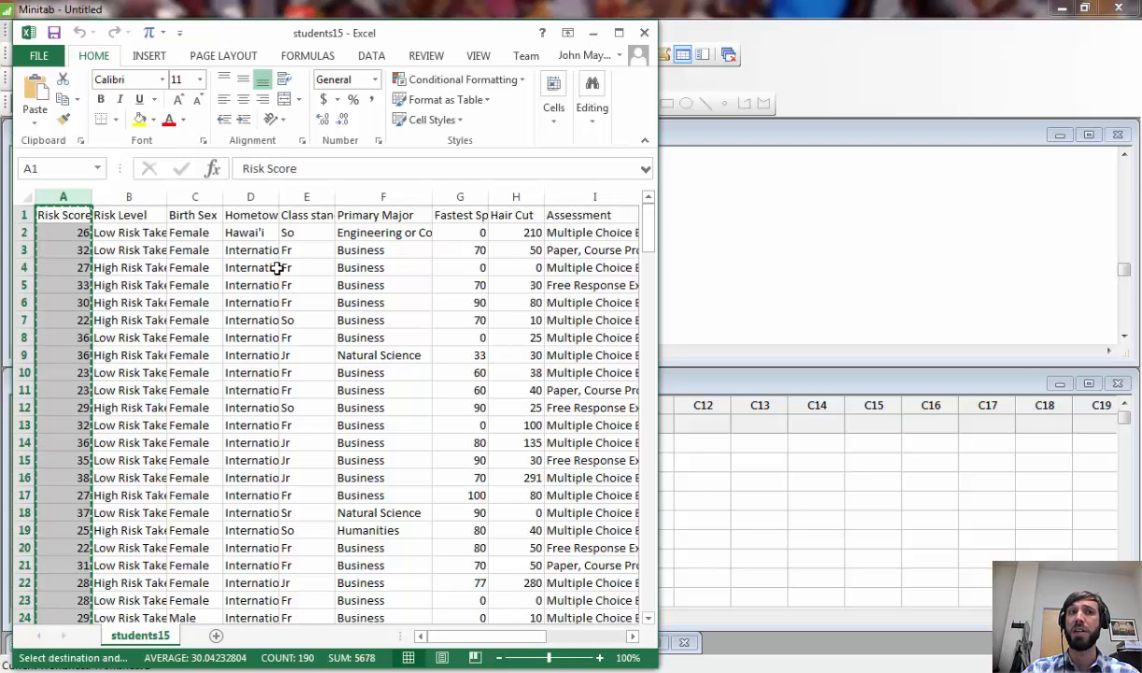
click(414, 301)
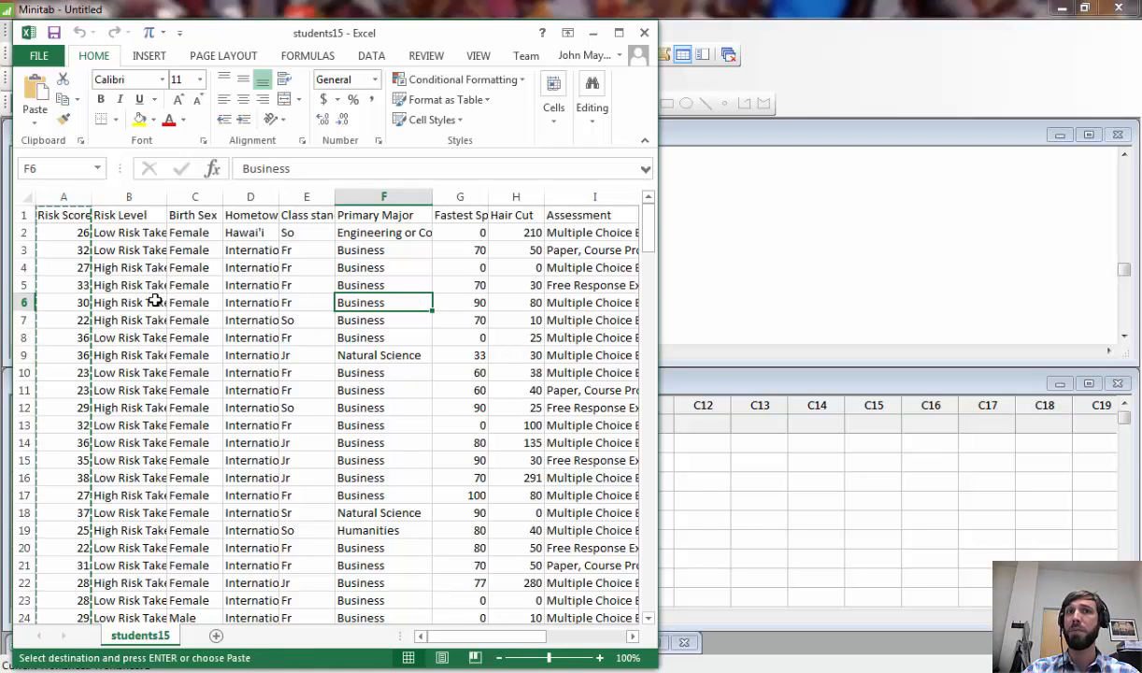
click(62, 196)
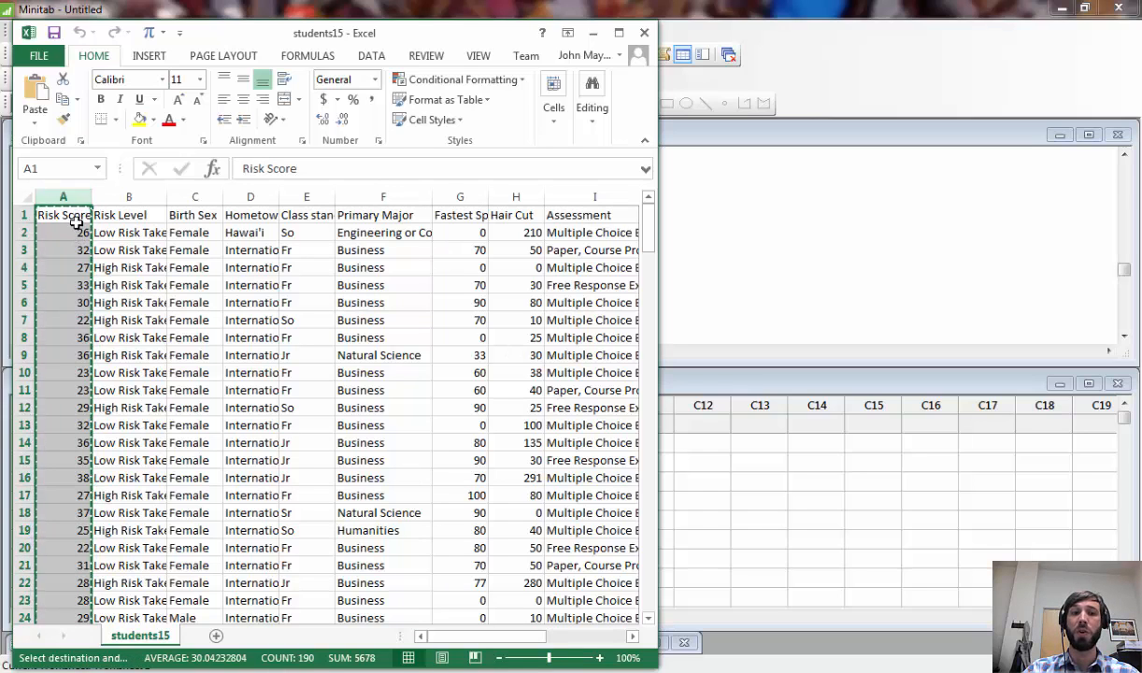
right_click(67, 217)
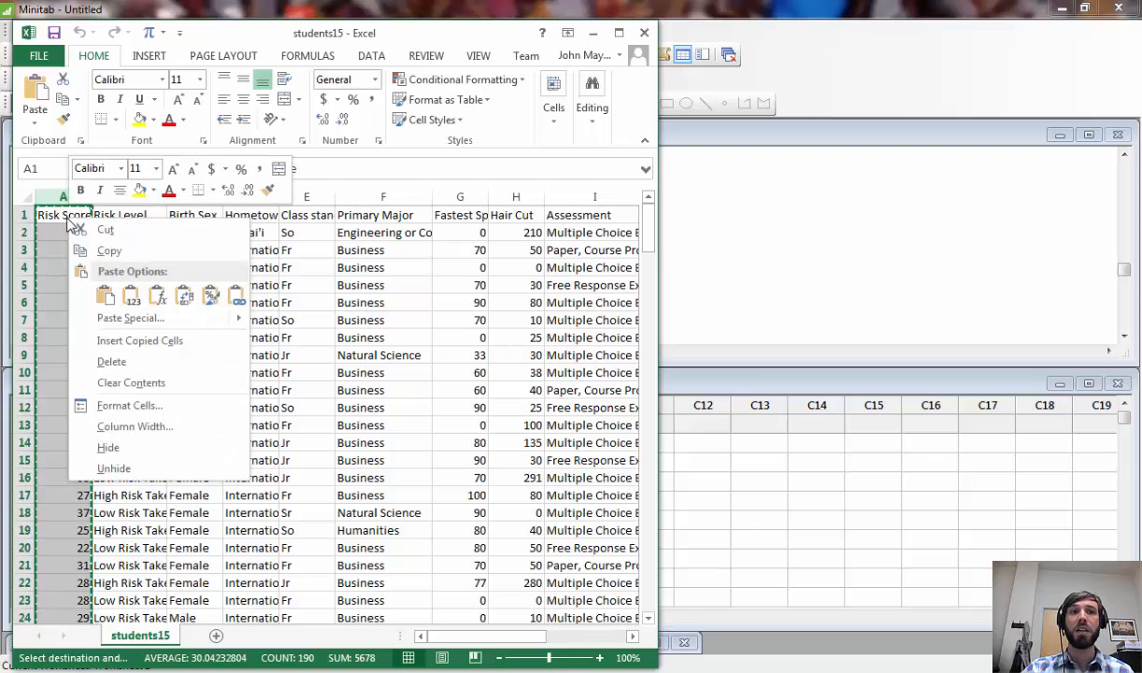
click(108, 252)
Return to Minitab and paste the copied Risk Score data into column C1, starting at its column-name cell
click(715, 426)
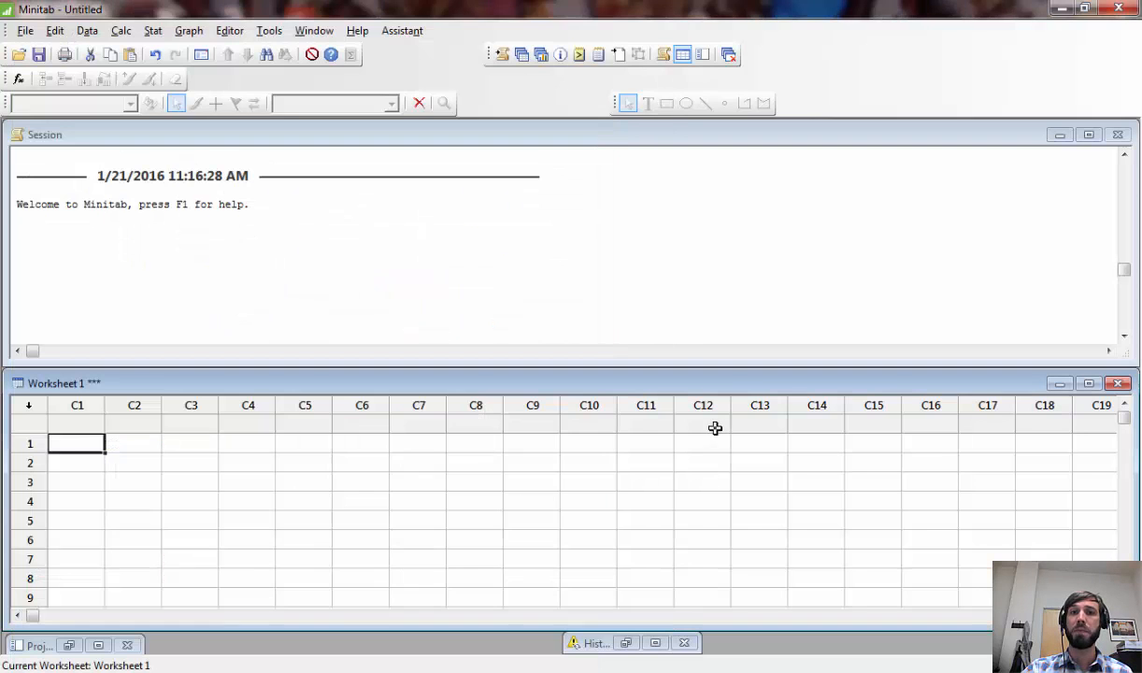
click(65, 422)
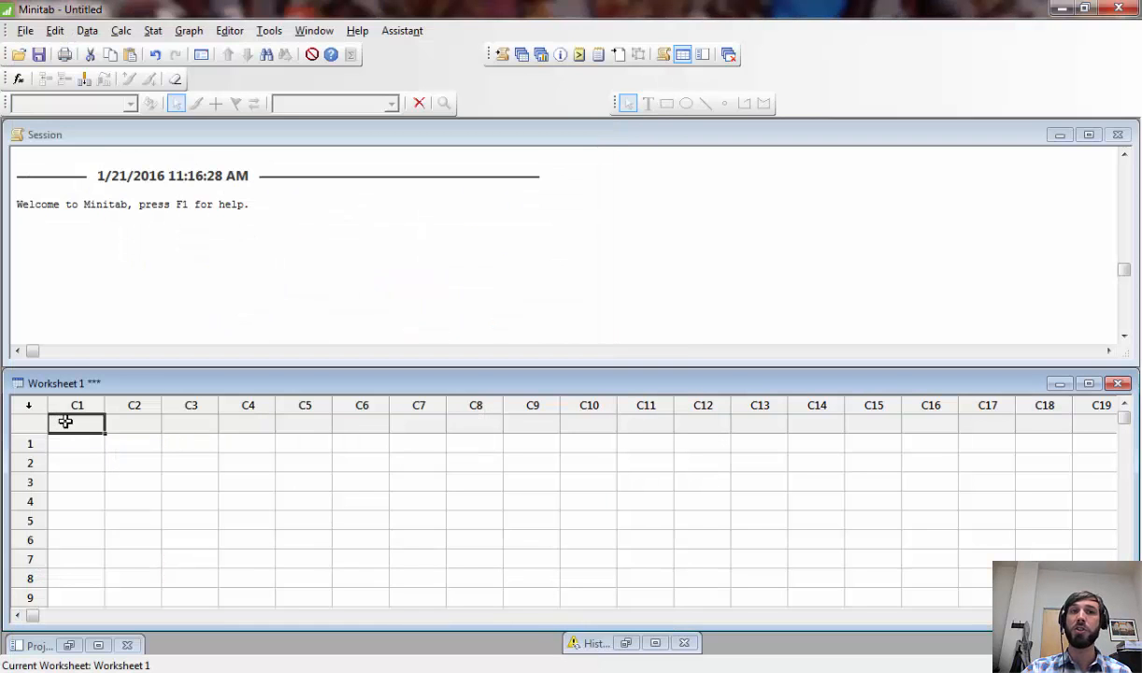
right_click(64, 421)
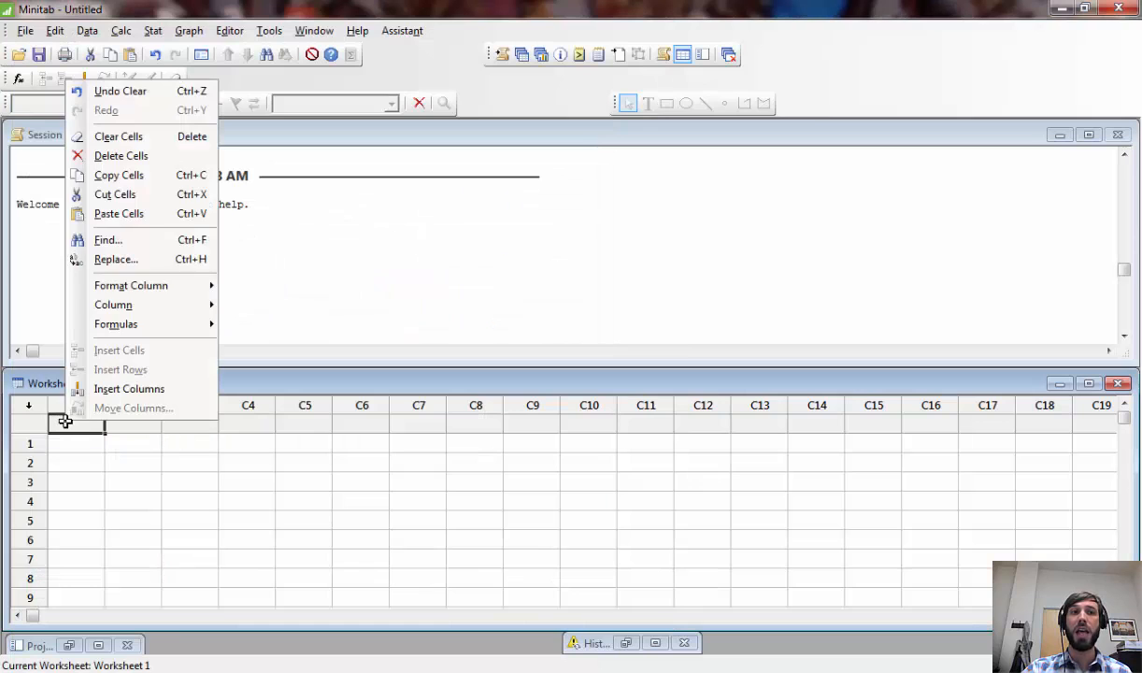
click(138, 222)
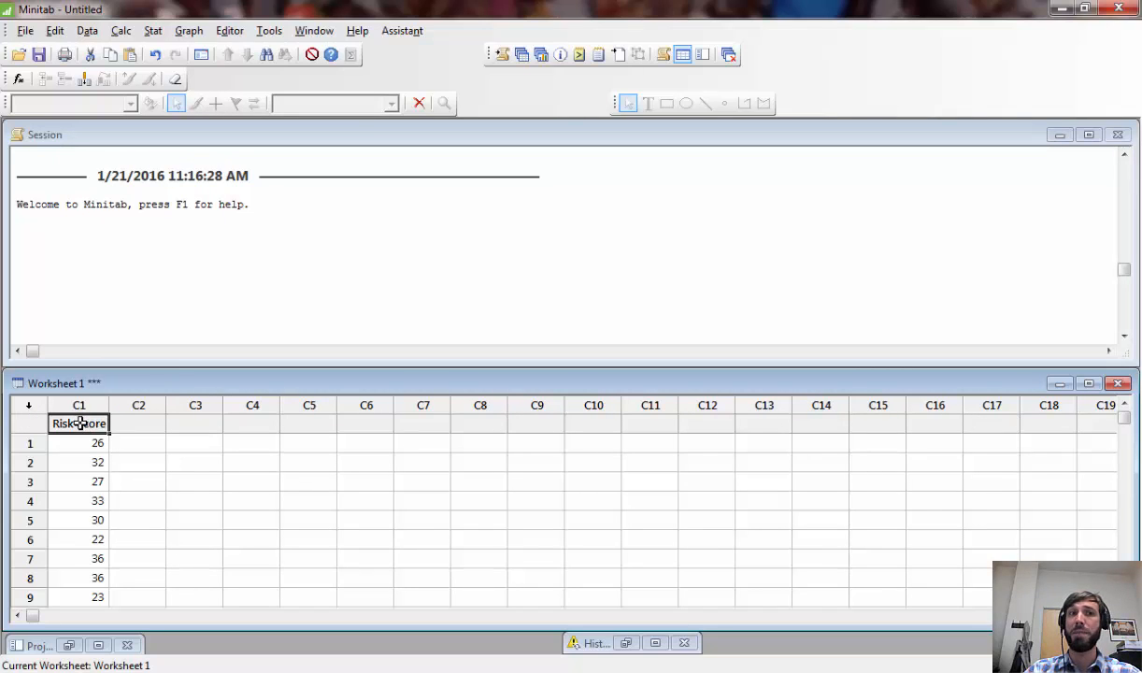
click(29, 422)
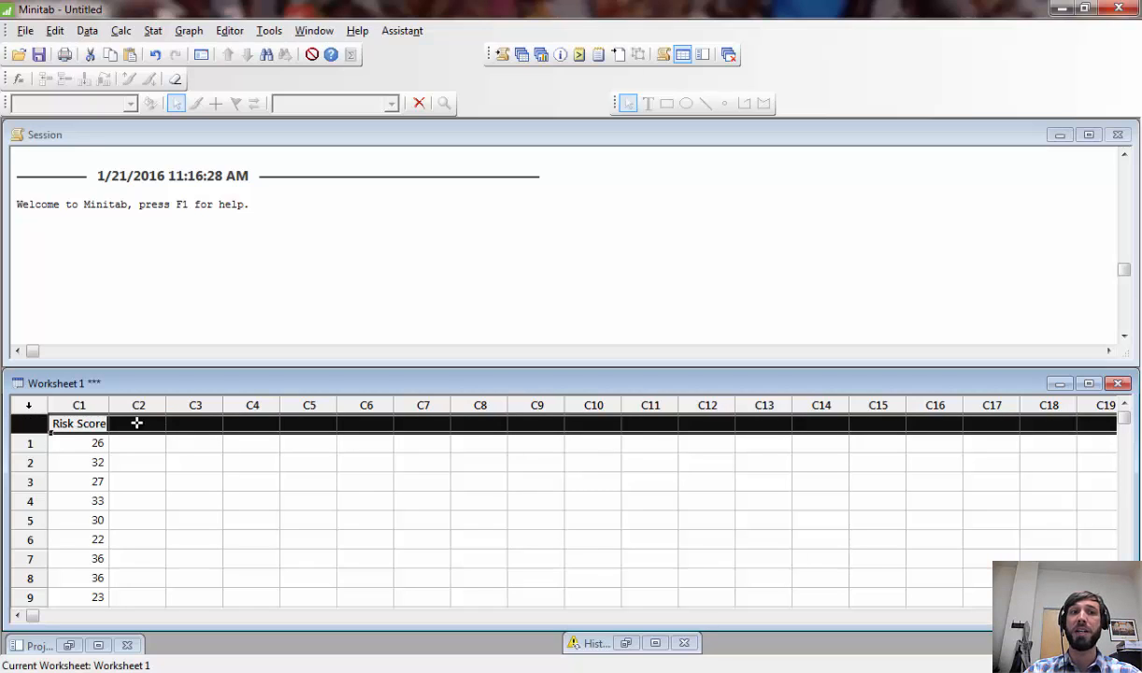
click(86, 436)
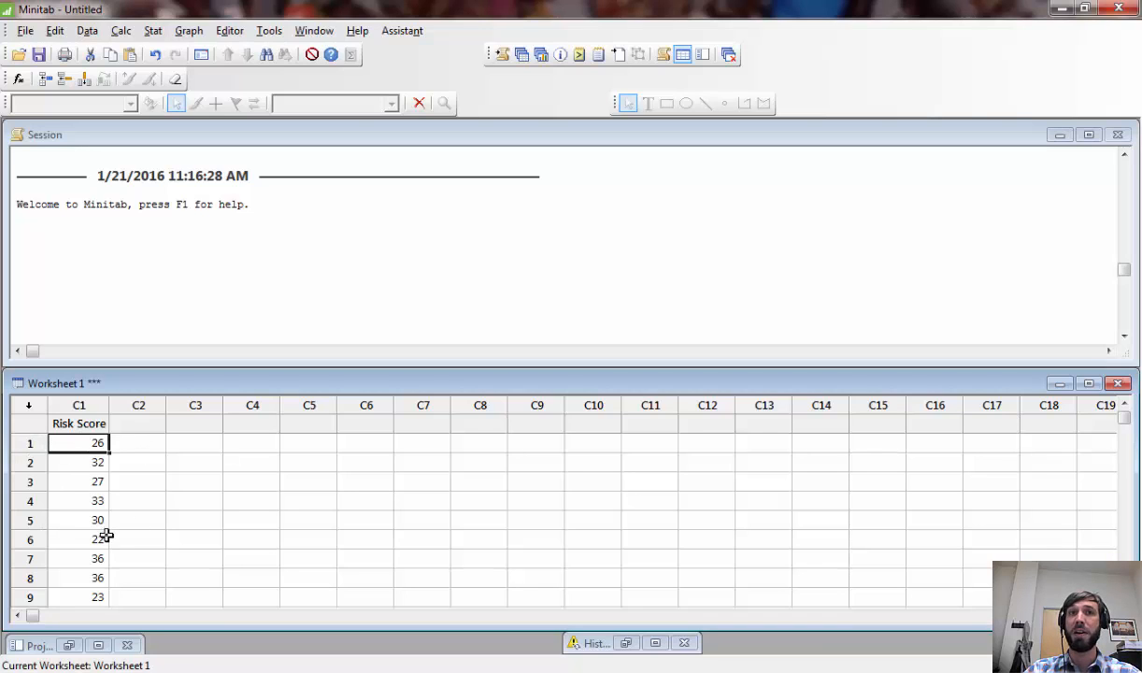
click(89, 401)
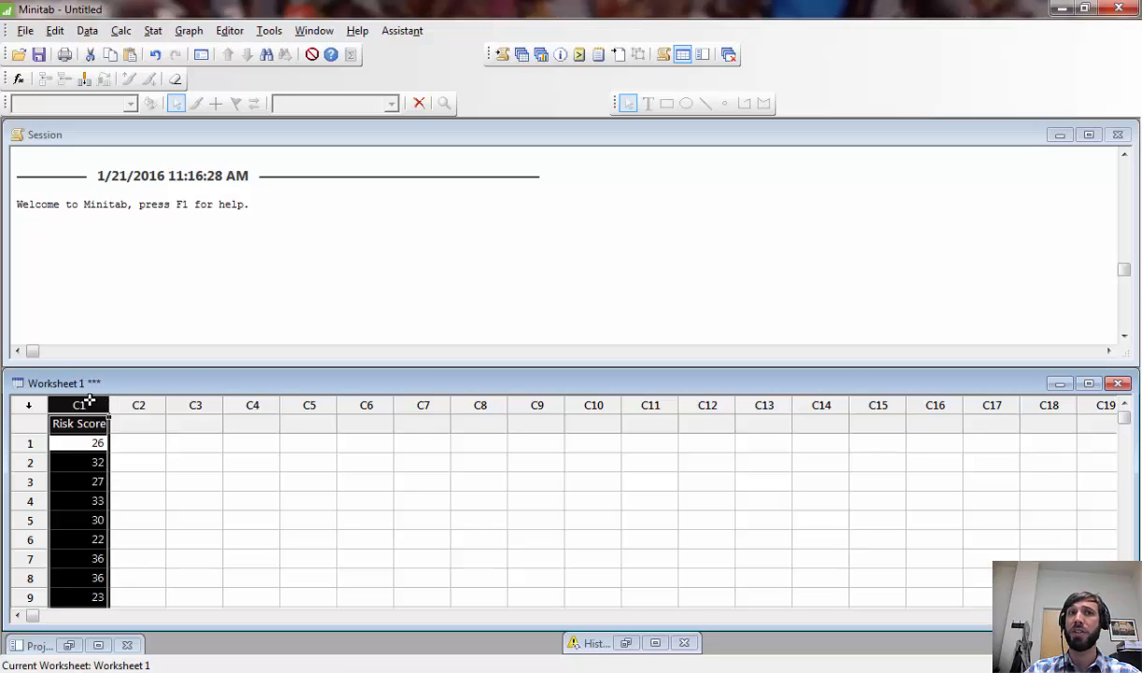
Start Display Descriptive Statistics from the basic statistics and choose Risk Score as the variable
click(152, 31)
mouse_move(215, 51)
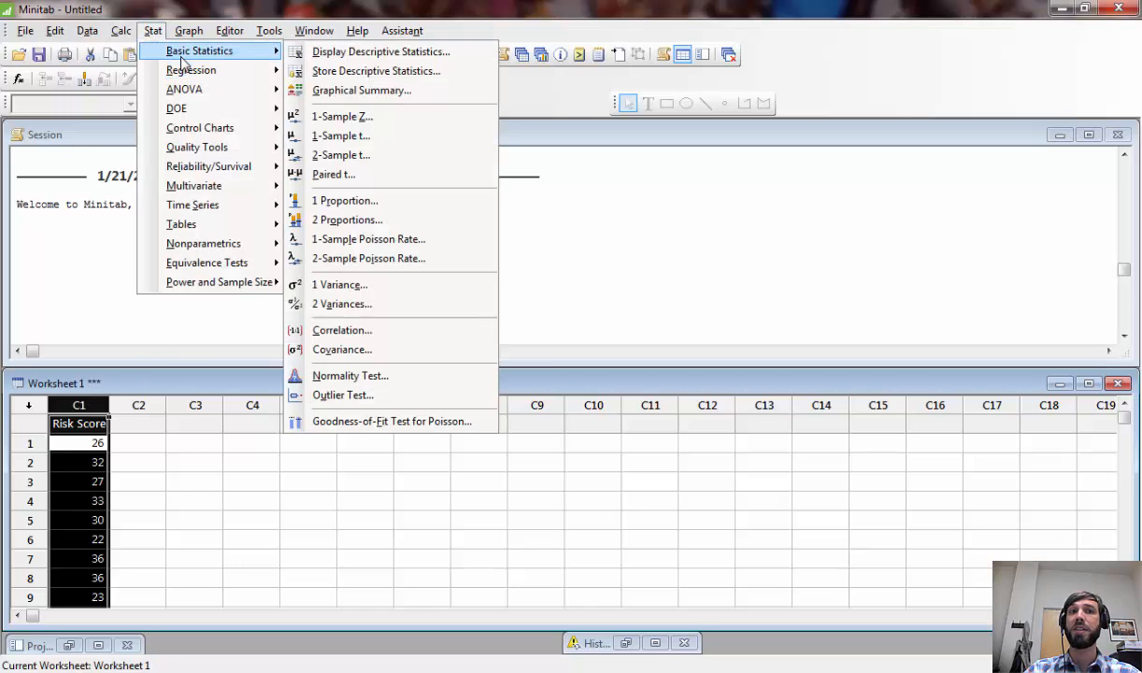
click(381, 54)
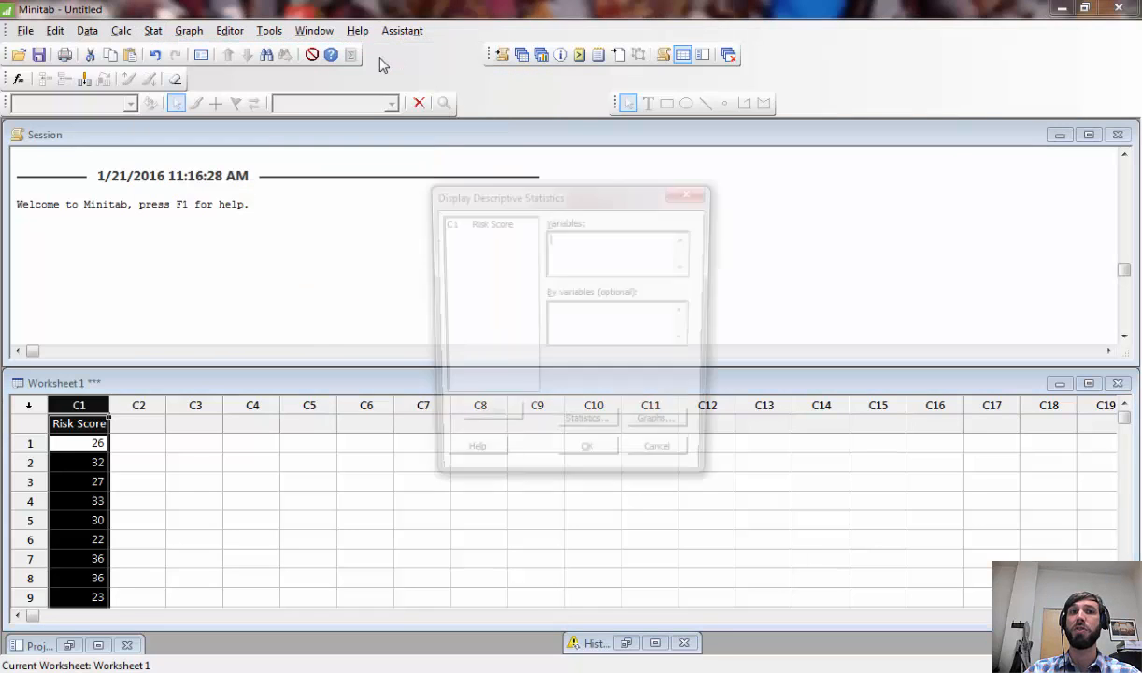
double_click(476, 232)
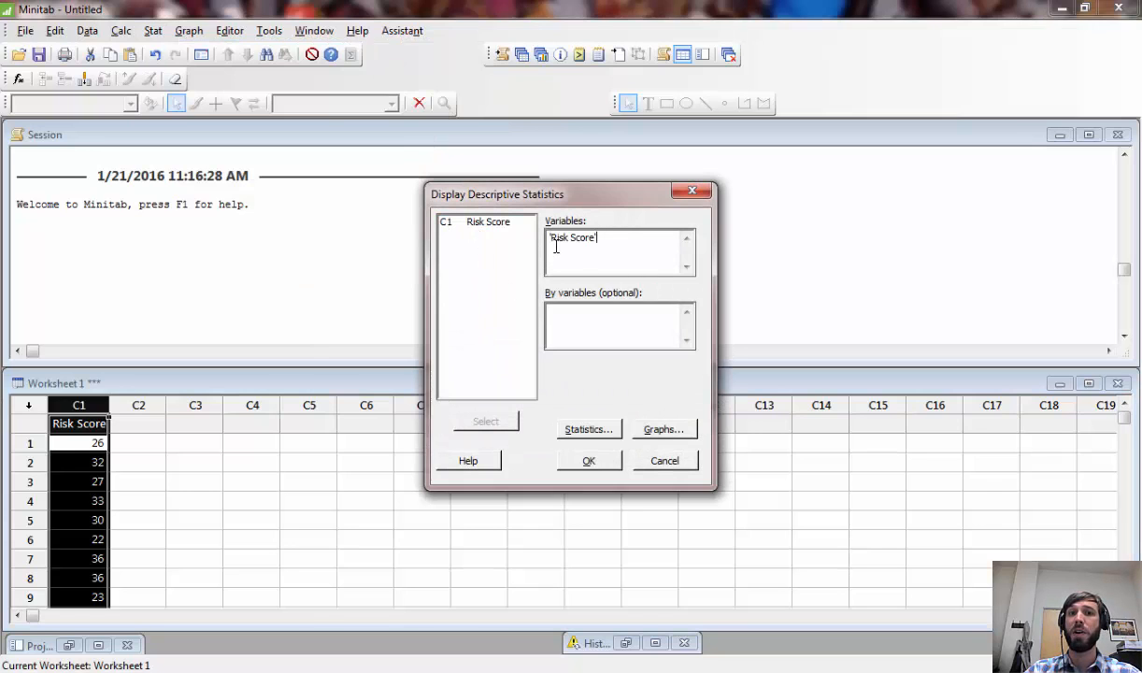
Exclude SE of mean, N missing and N nonmissing from the statistics, include N total, and produce the descriptive statistics
click(578, 431)
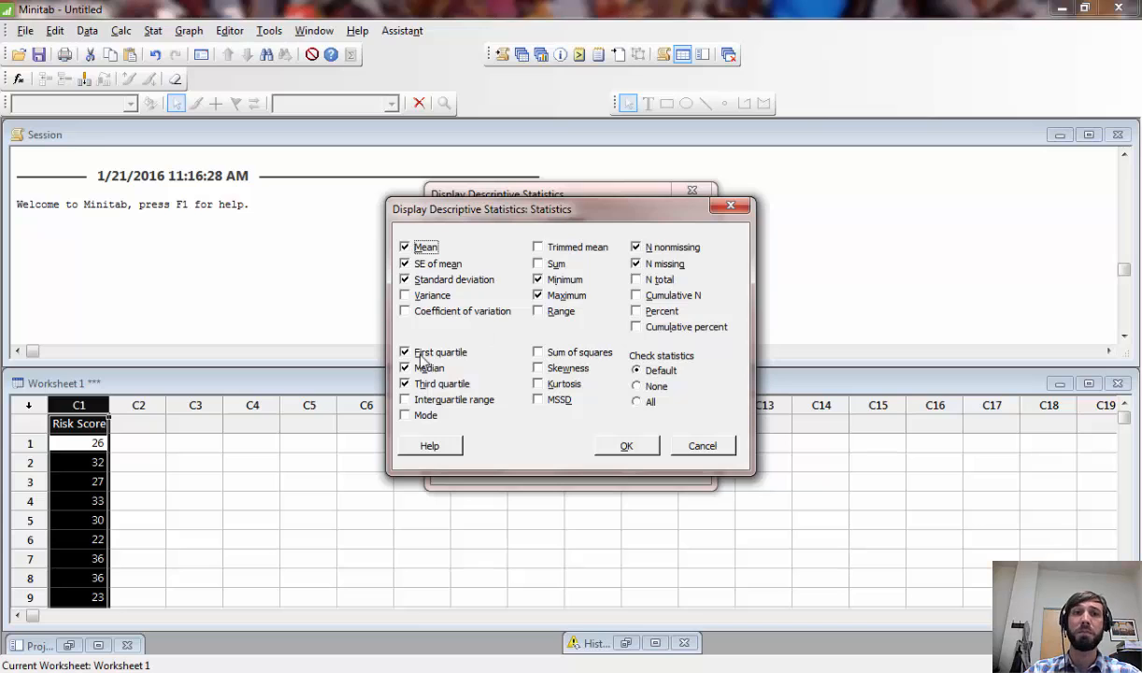
click(404, 266)
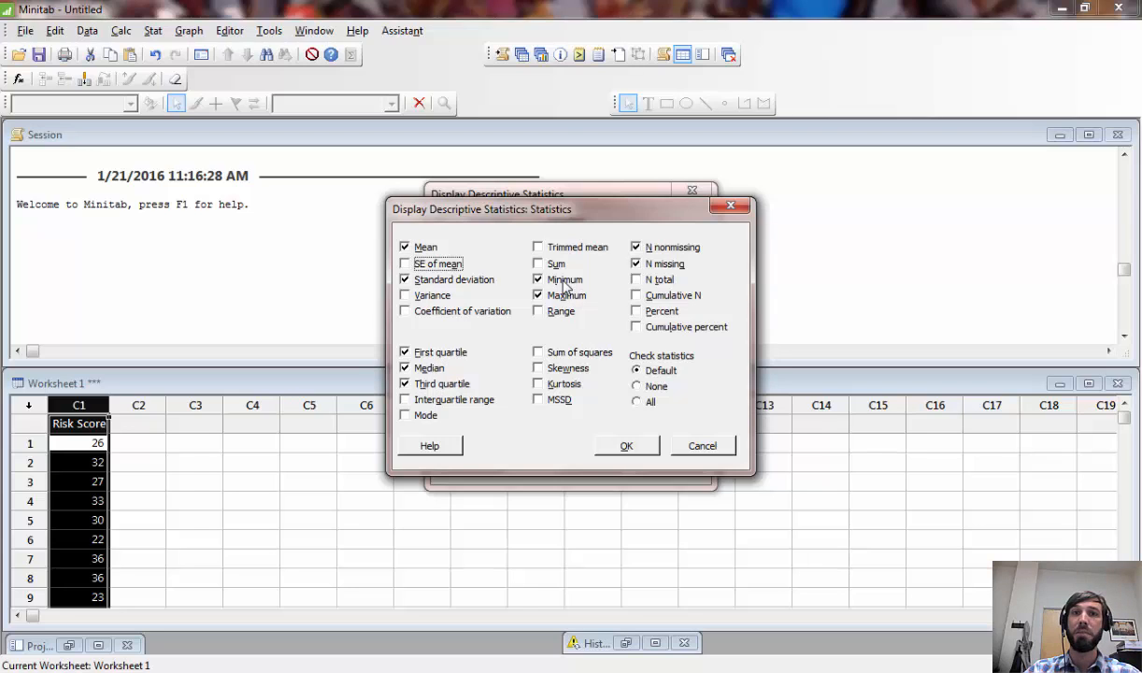
click(635, 264)
click(637, 248)
click(636, 279)
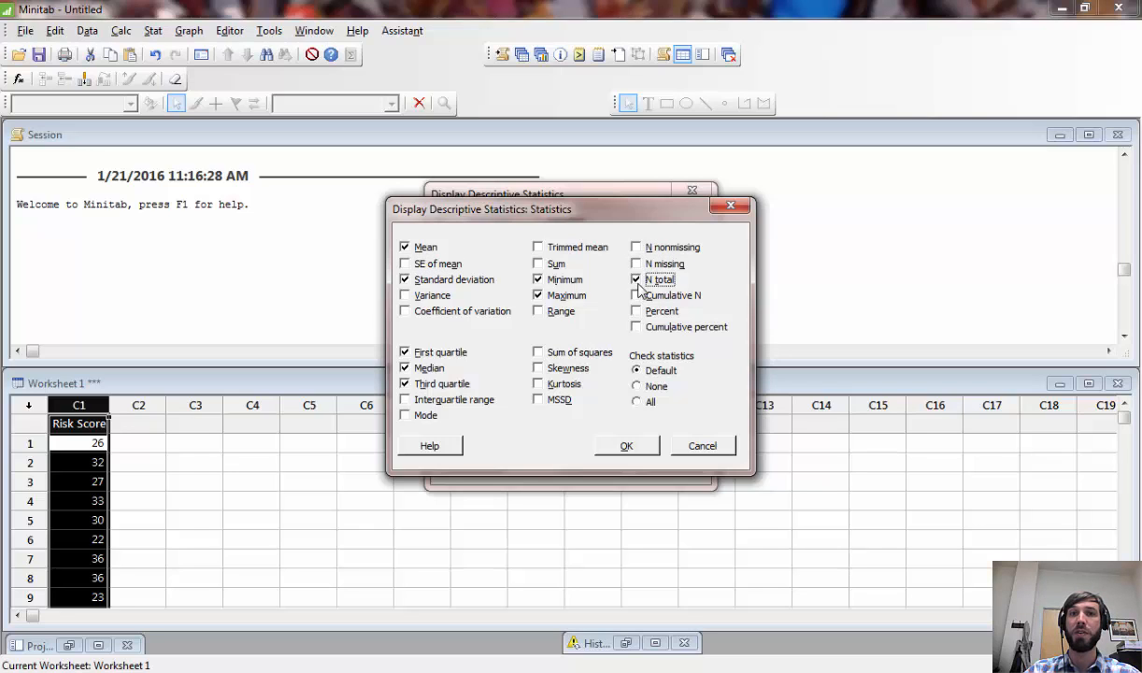
click(644, 448)
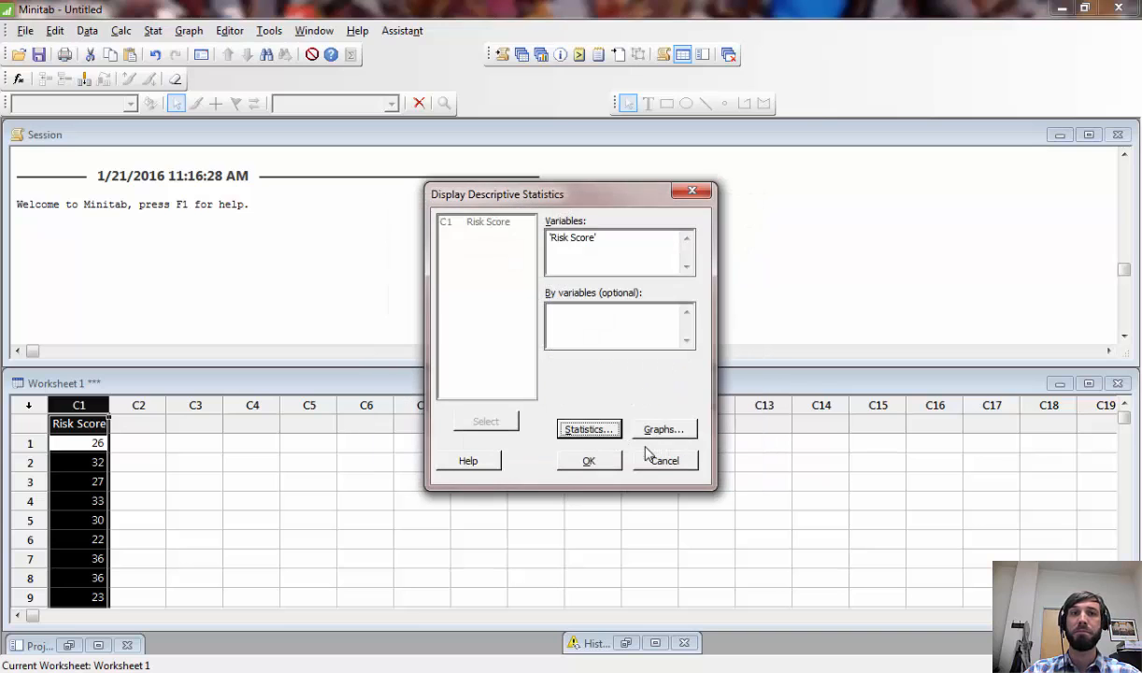
click(603, 464)
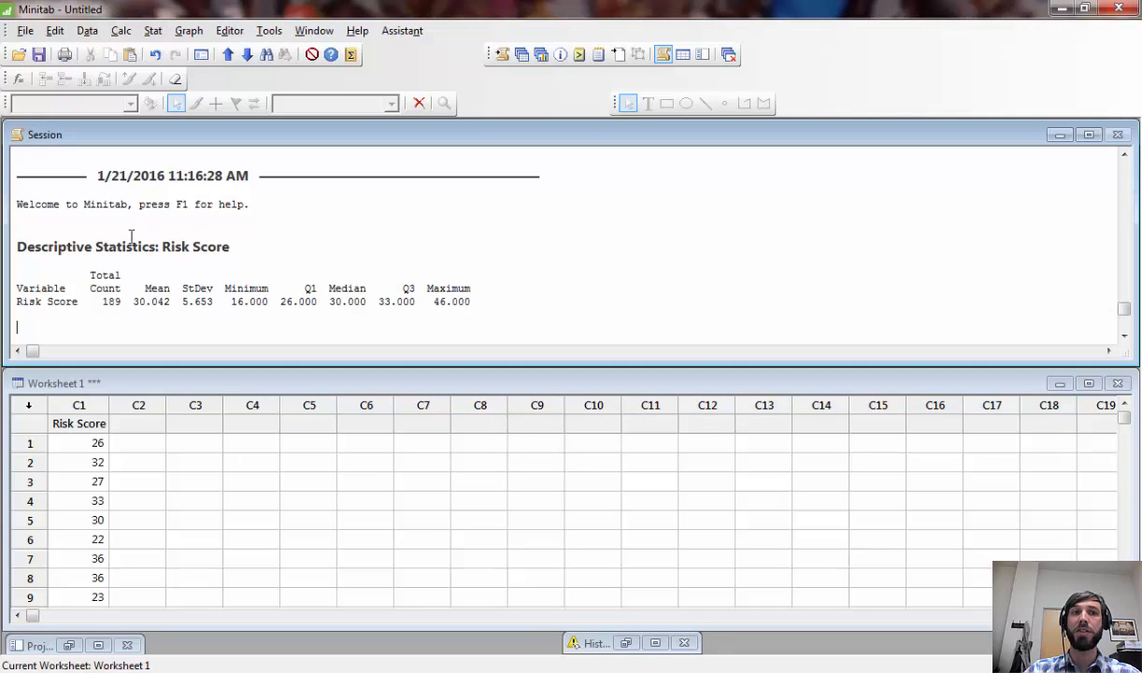
Examine the descriptive statistics table for Risk Score in the session output, highlighting the mean
click(476, 304)
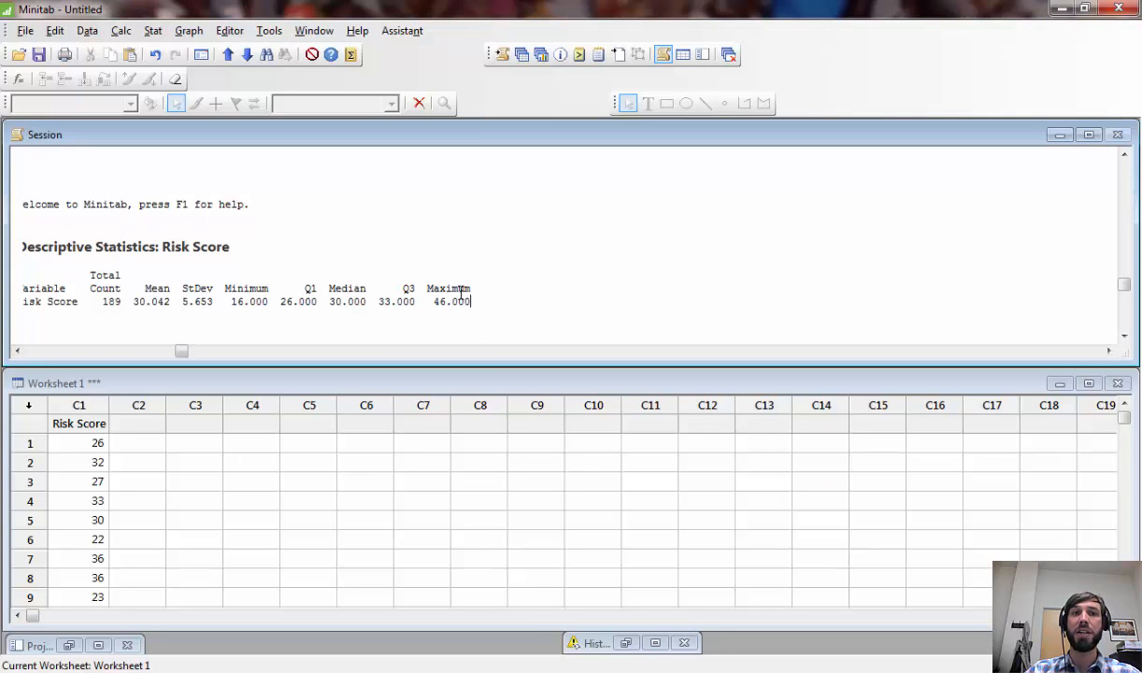
drag(460, 293, 5, 264)
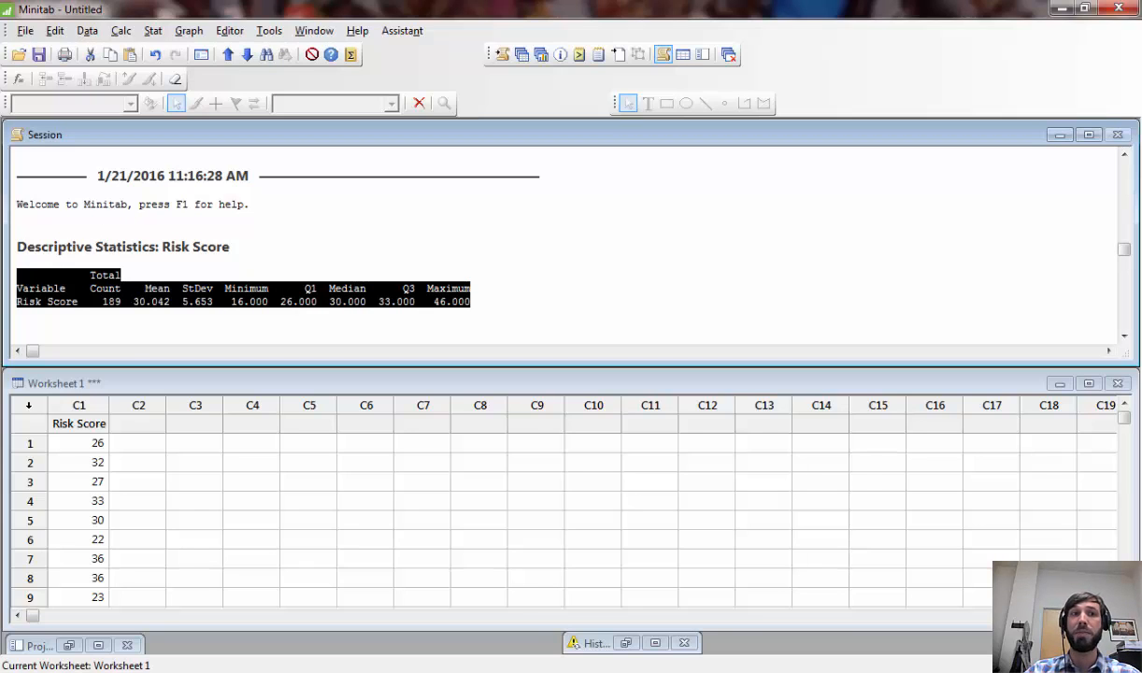
click(307, 297)
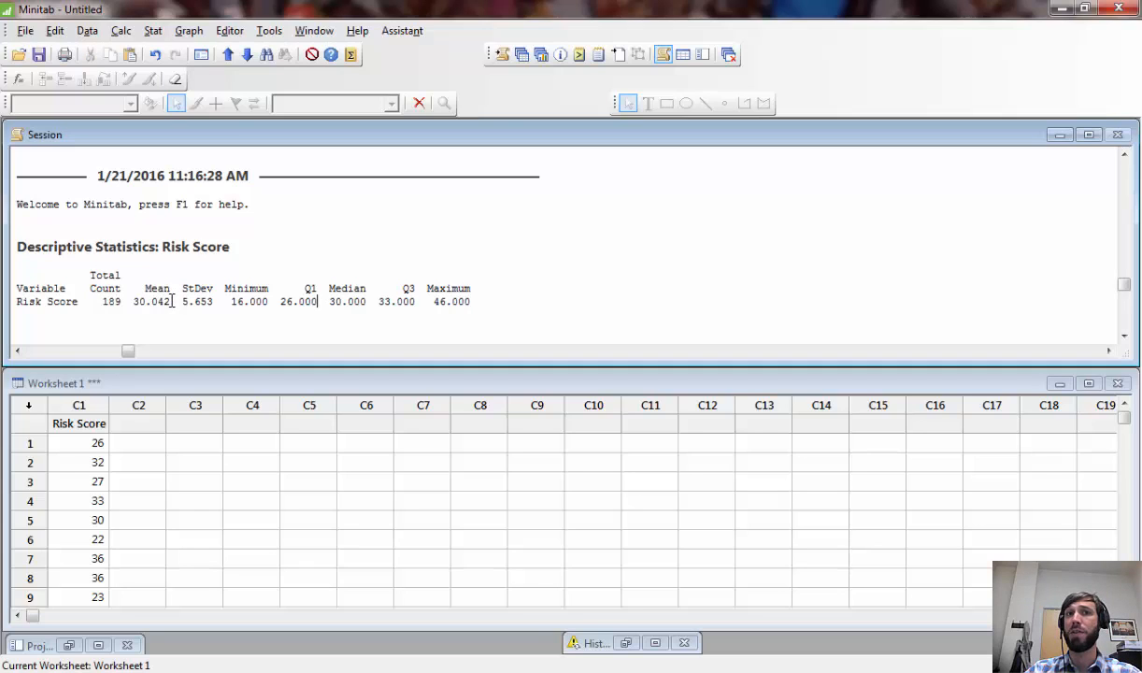
drag(171, 301, 133, 301)
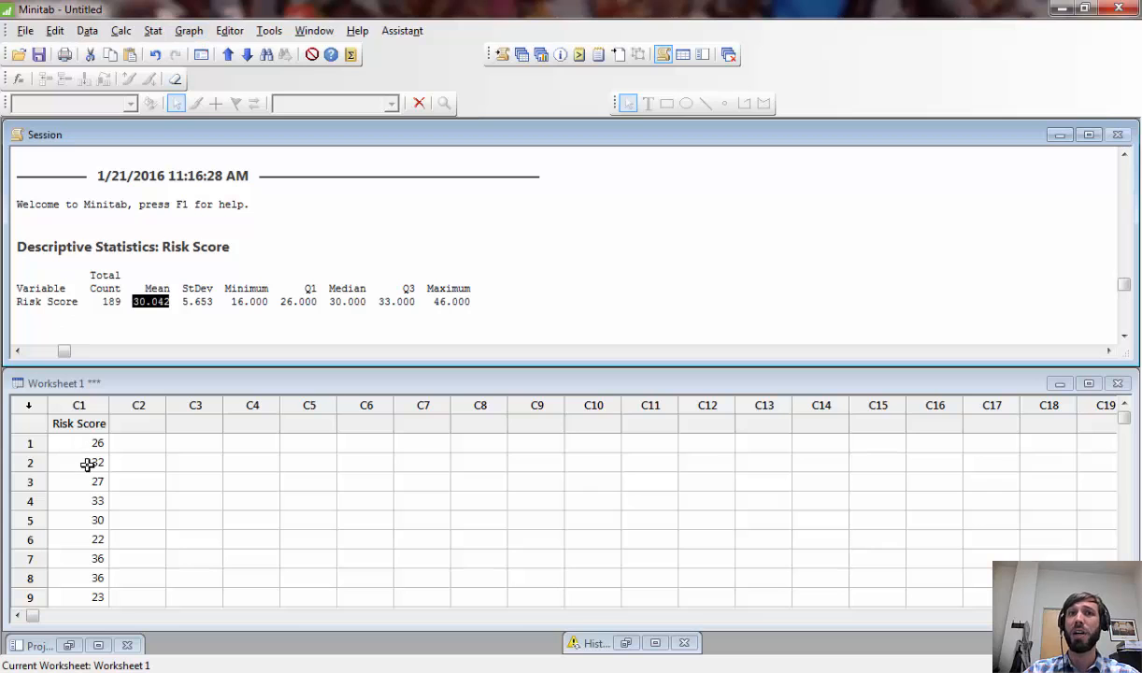
Create a simple histogram of the Risk Score variable
click(191, 31)
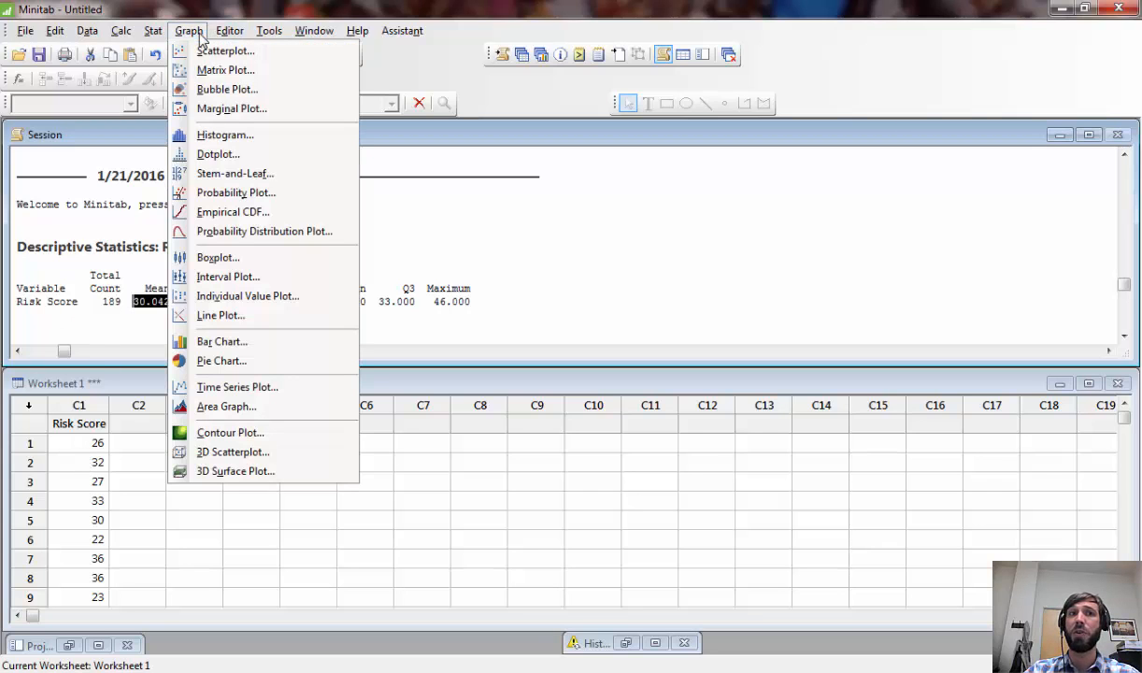
click(224, 135)
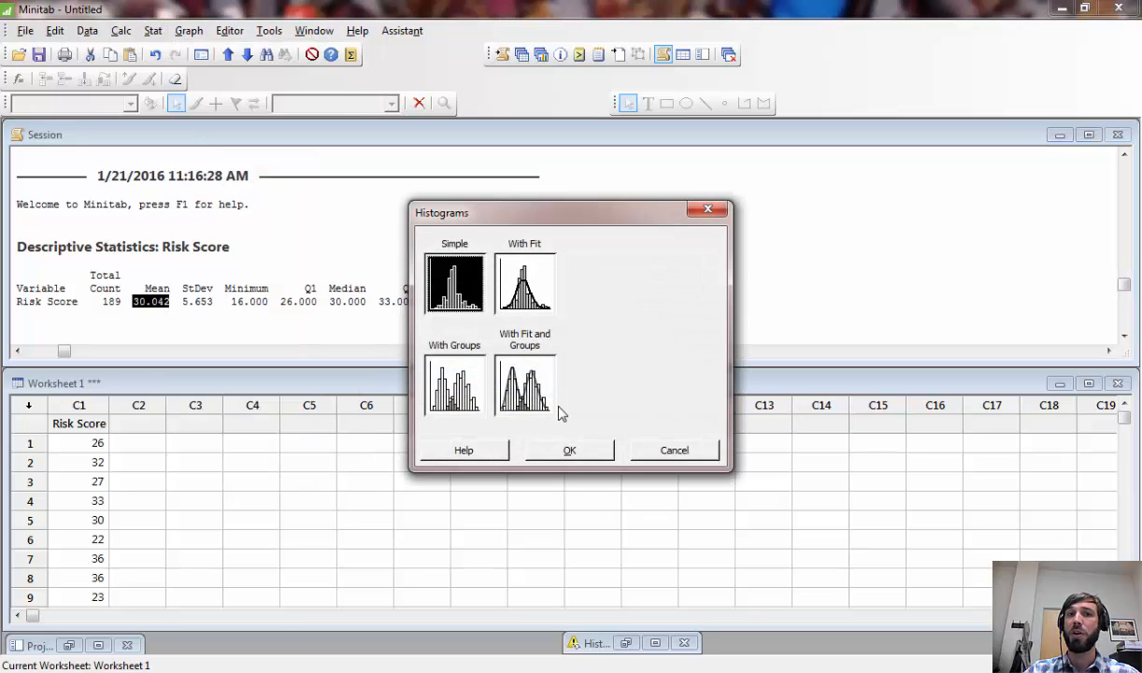
click(565, 452)
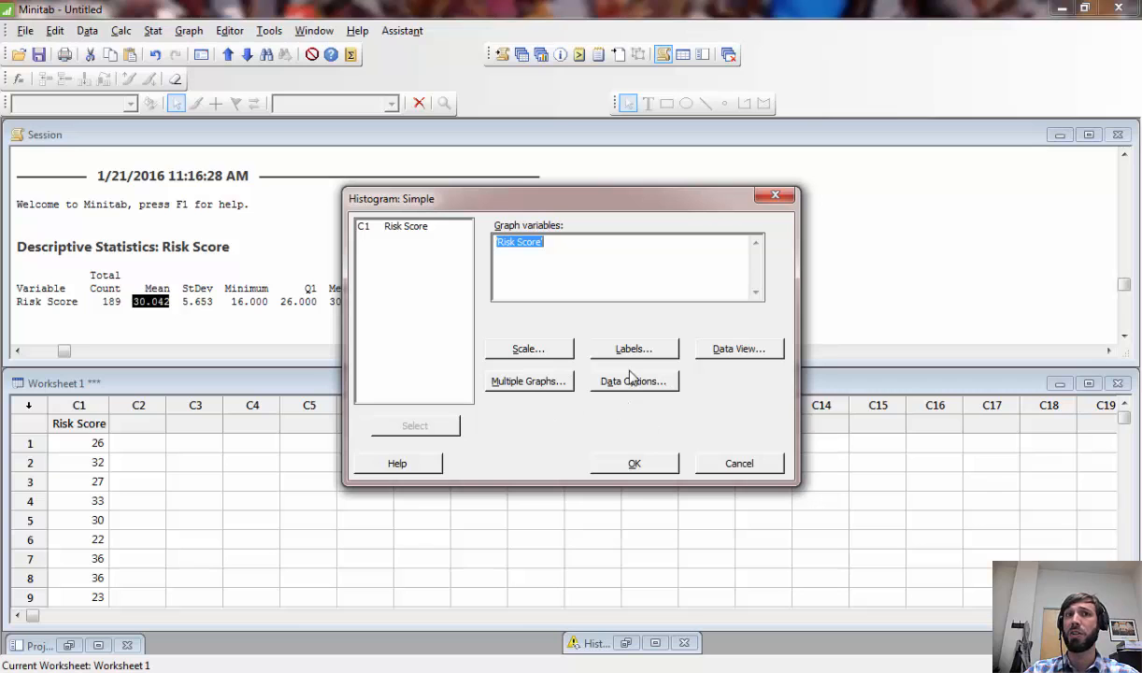
click(636, 466)
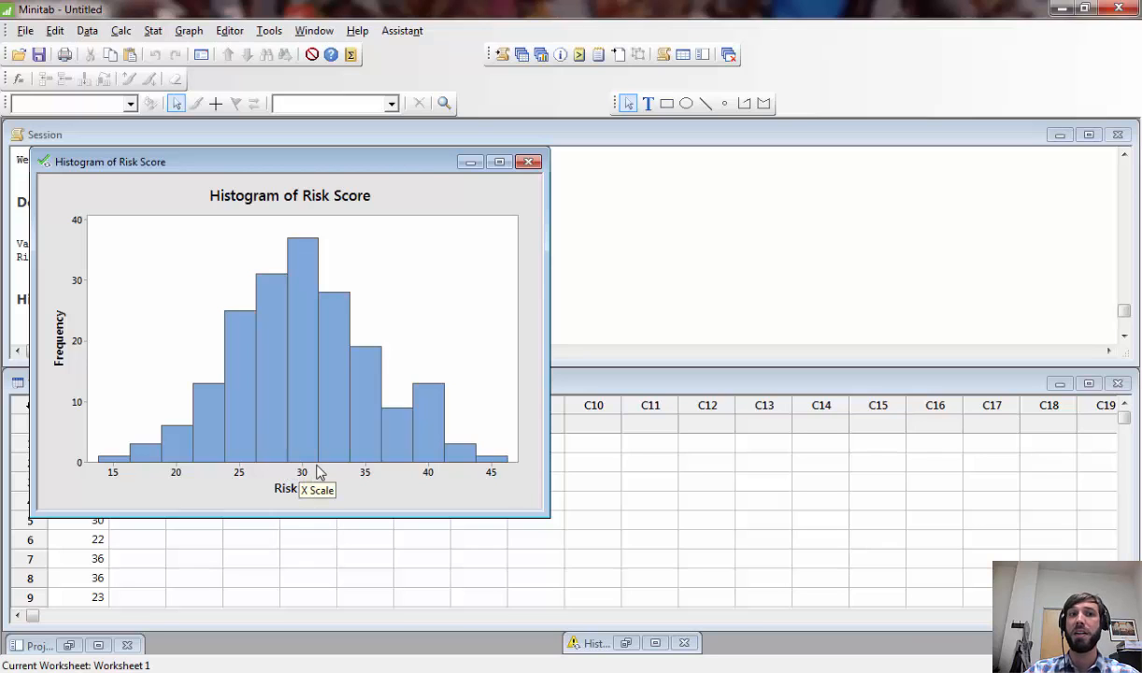
mouse_move(284, 469)
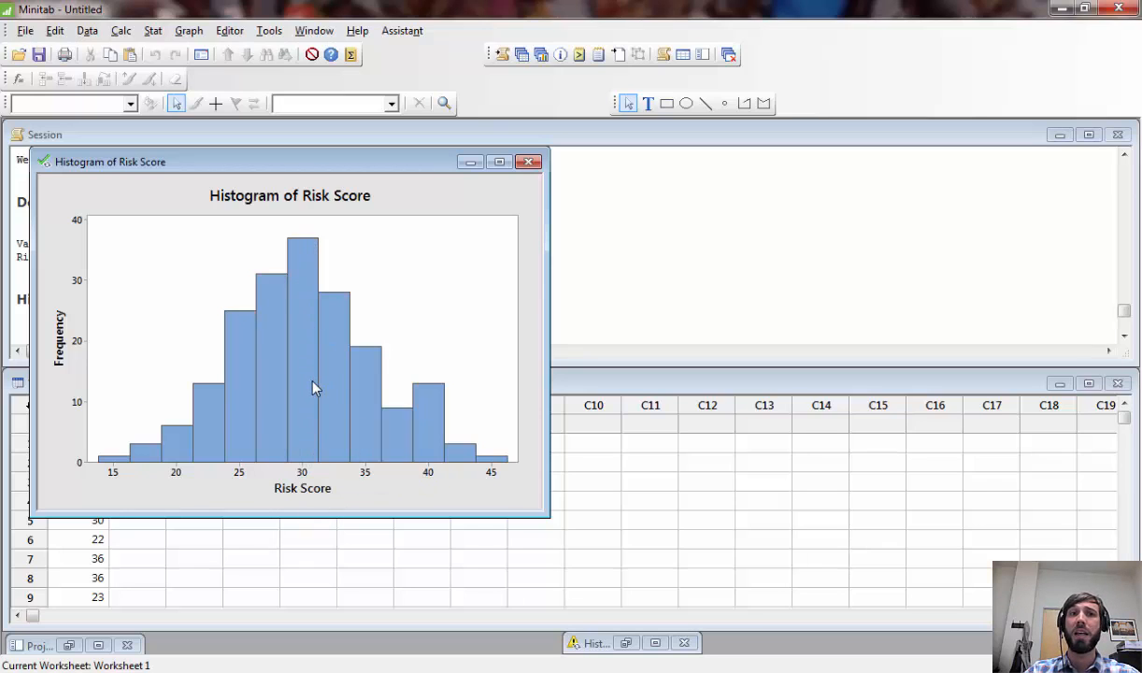
mouse_move(313, 389)
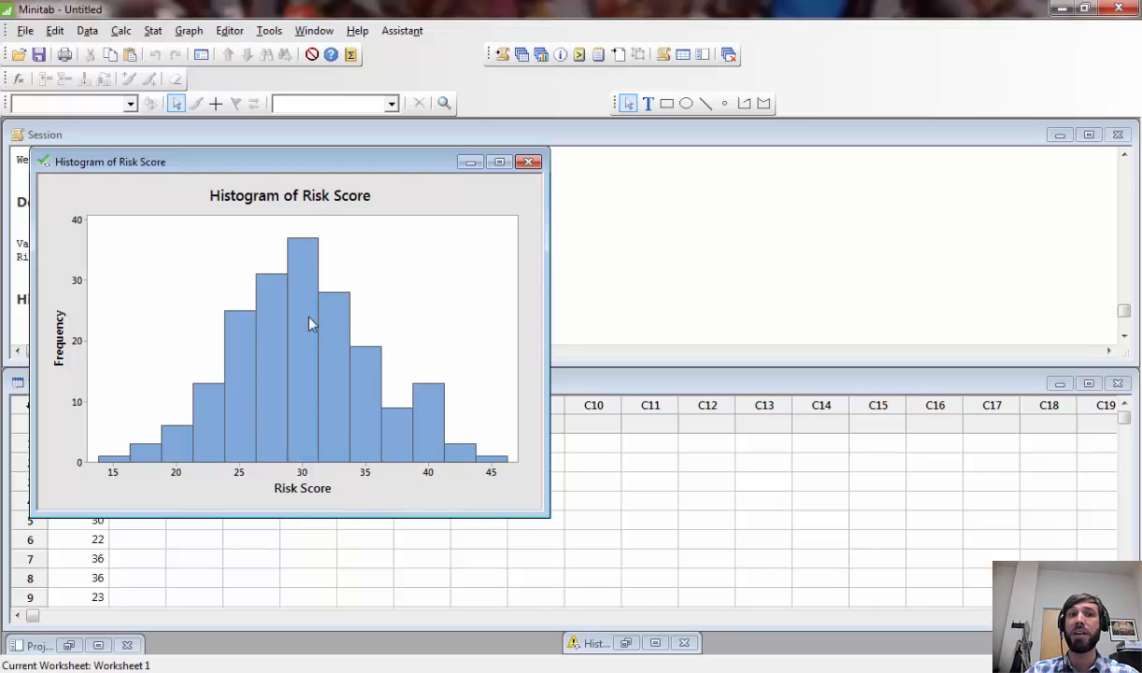
Change the histogram's x-axis label text to "Wow"
double_click(316, 485)
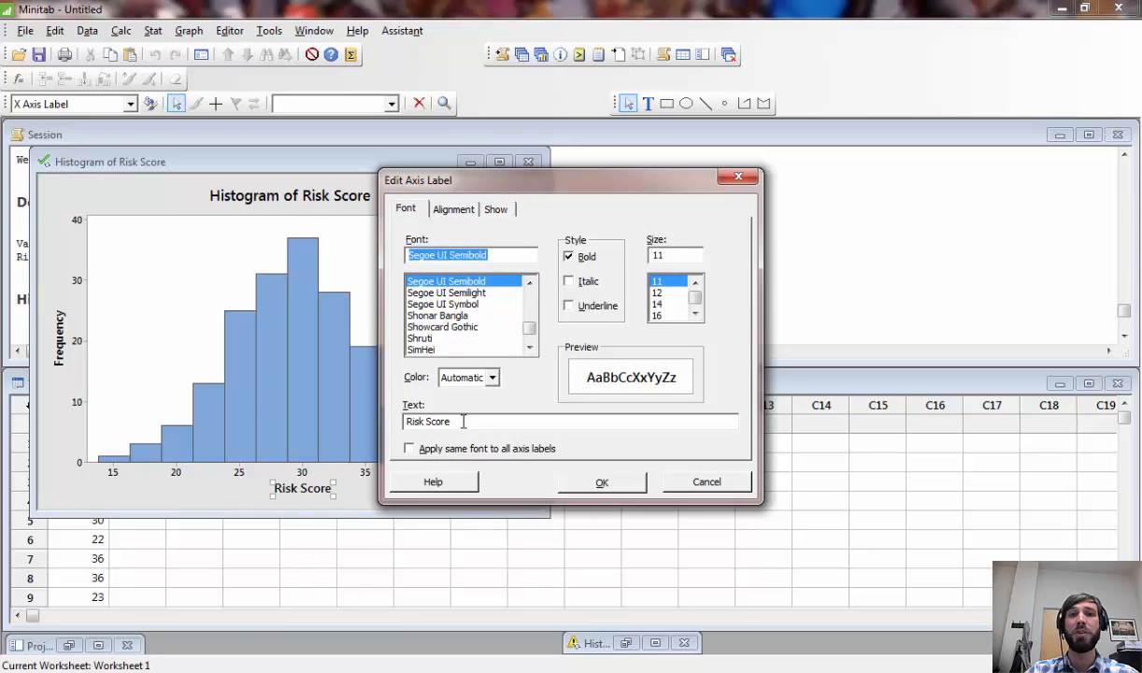
drag(466, 419, 384, 415)
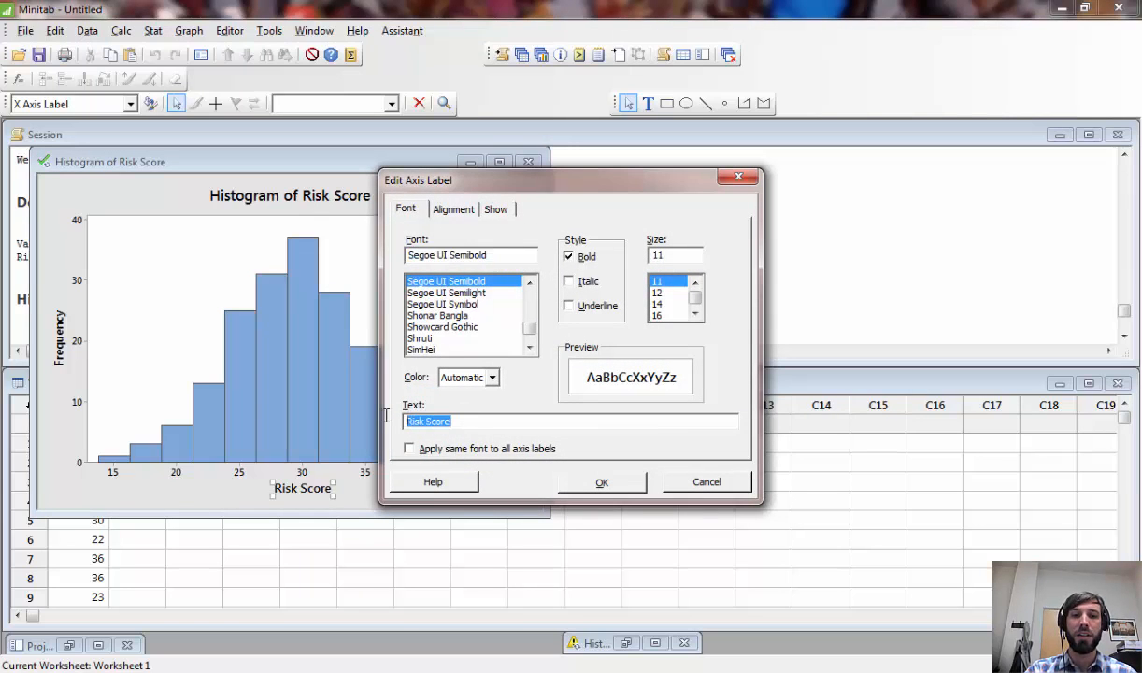
text(Wow)
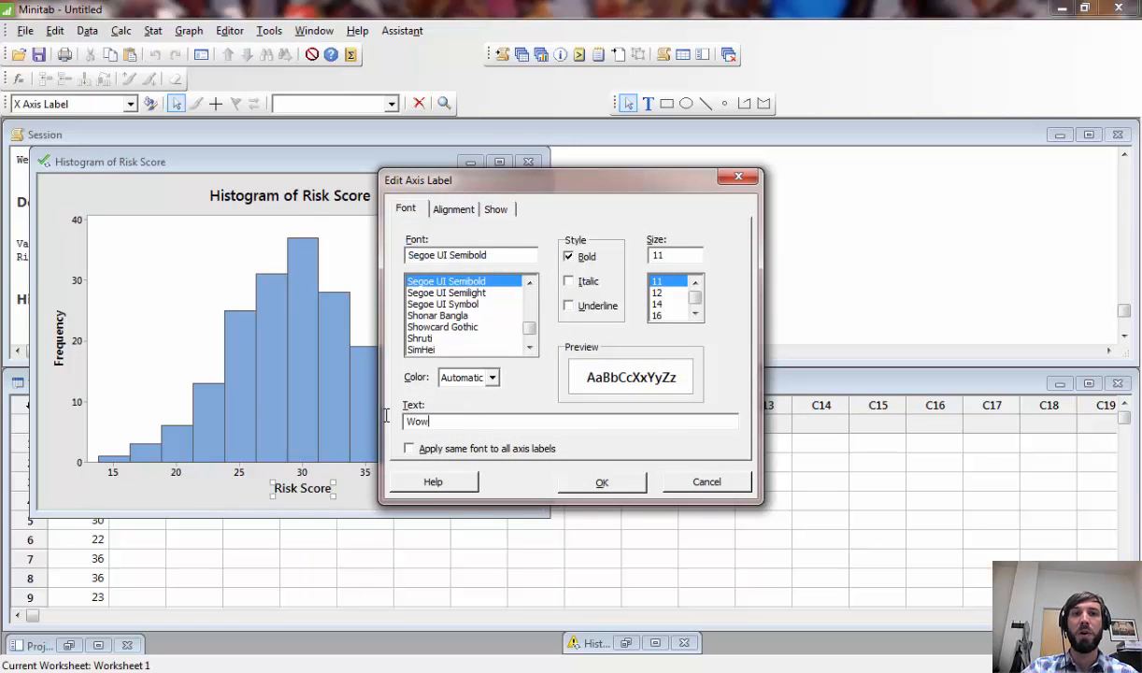
click(617, 485)
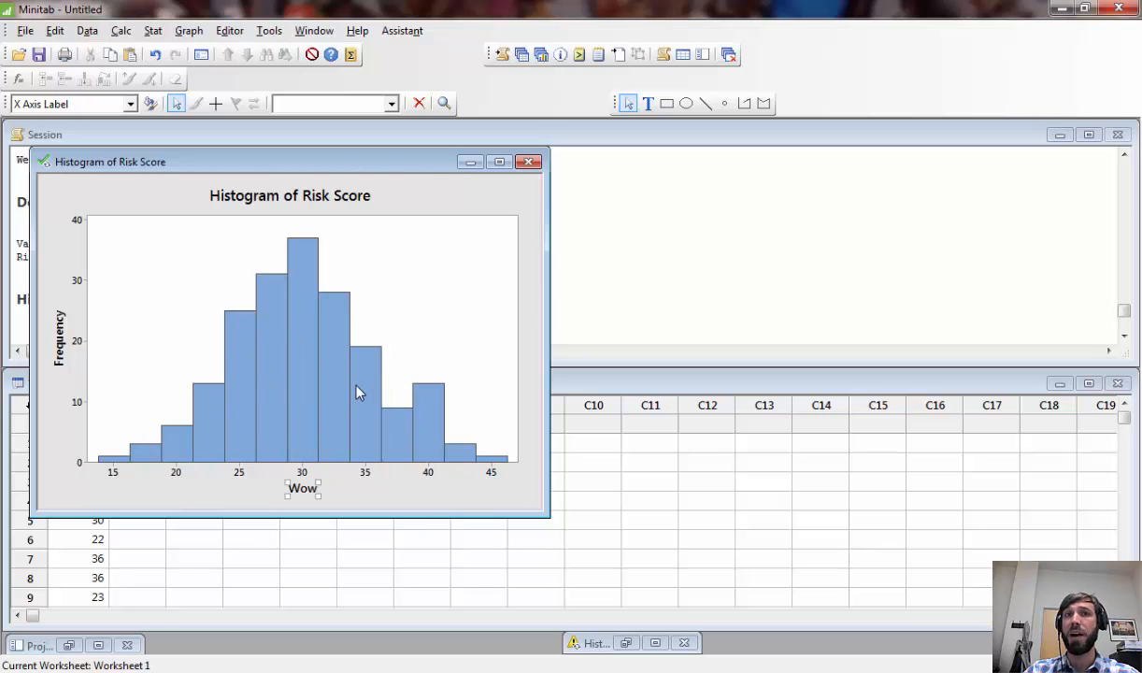
Set the histogram bars' binning to 7 intervals, and close the graph without saving it separately
right_click(304, 336)
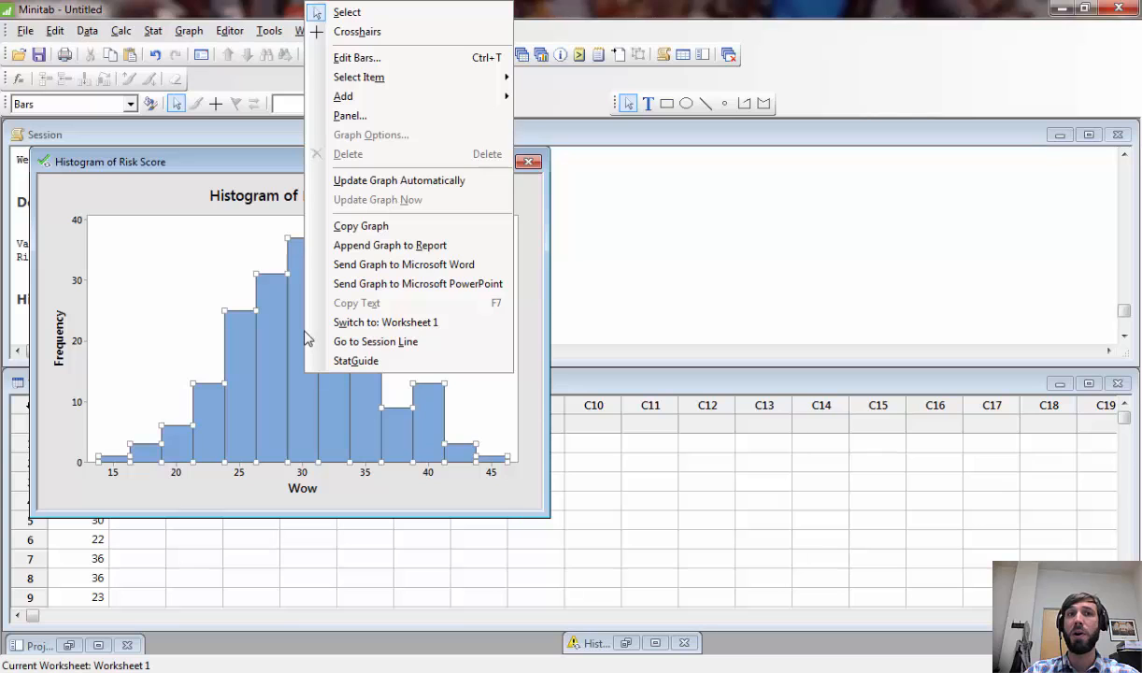
click(418, 59)
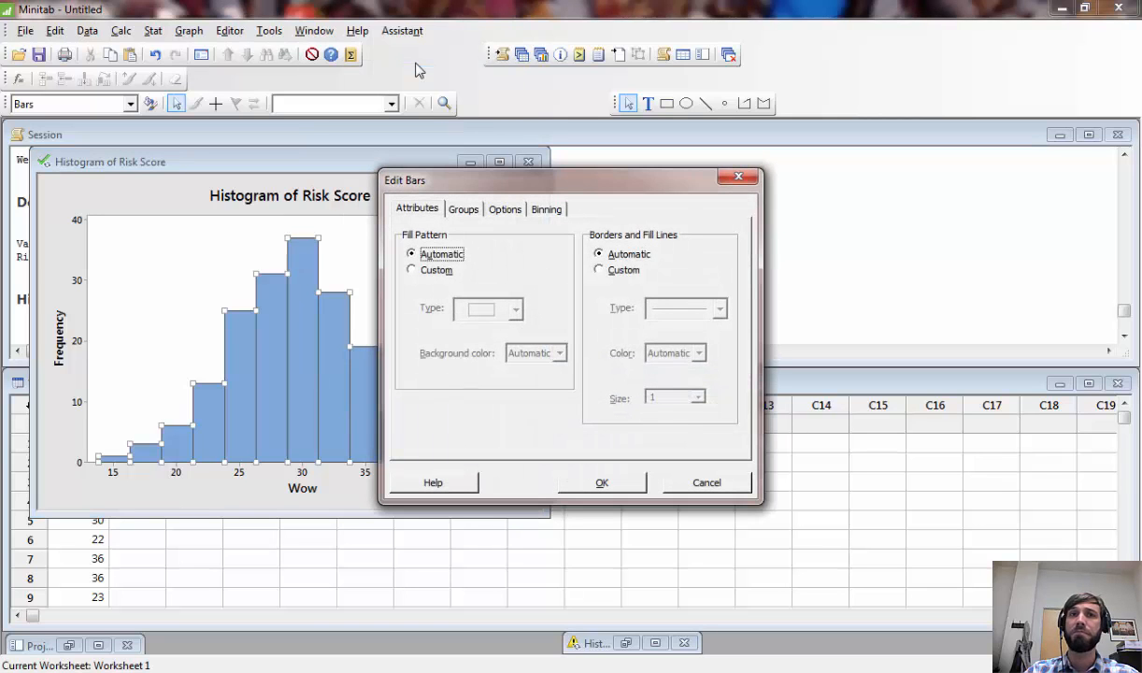
click(538, 208)
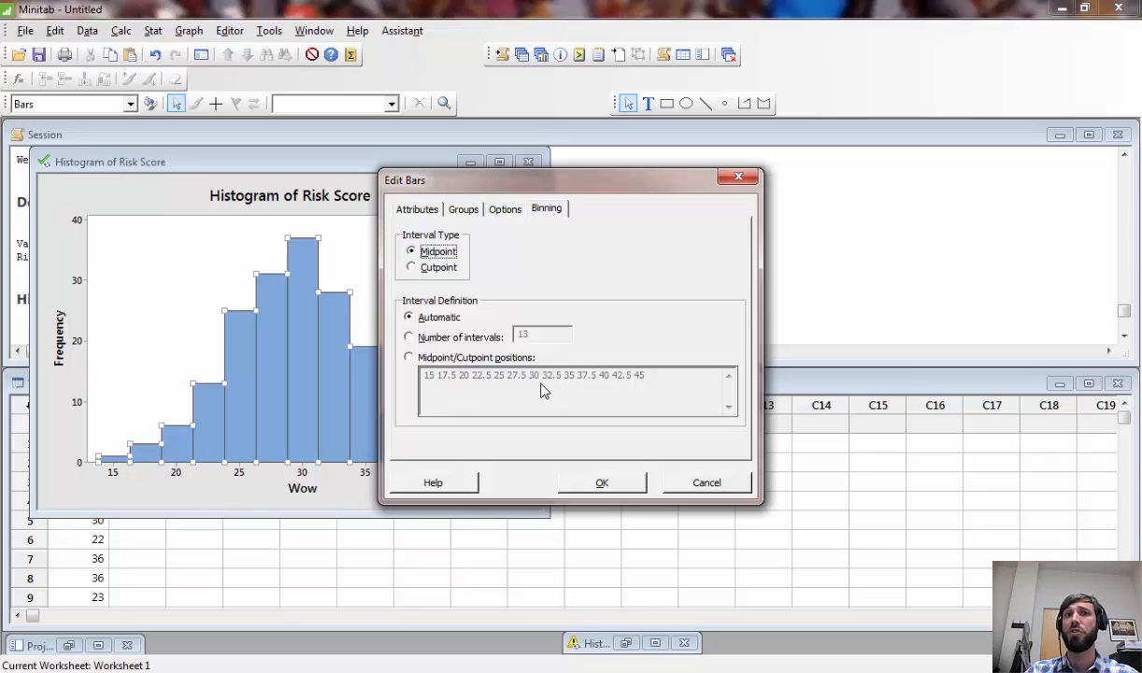
click(409, 338)
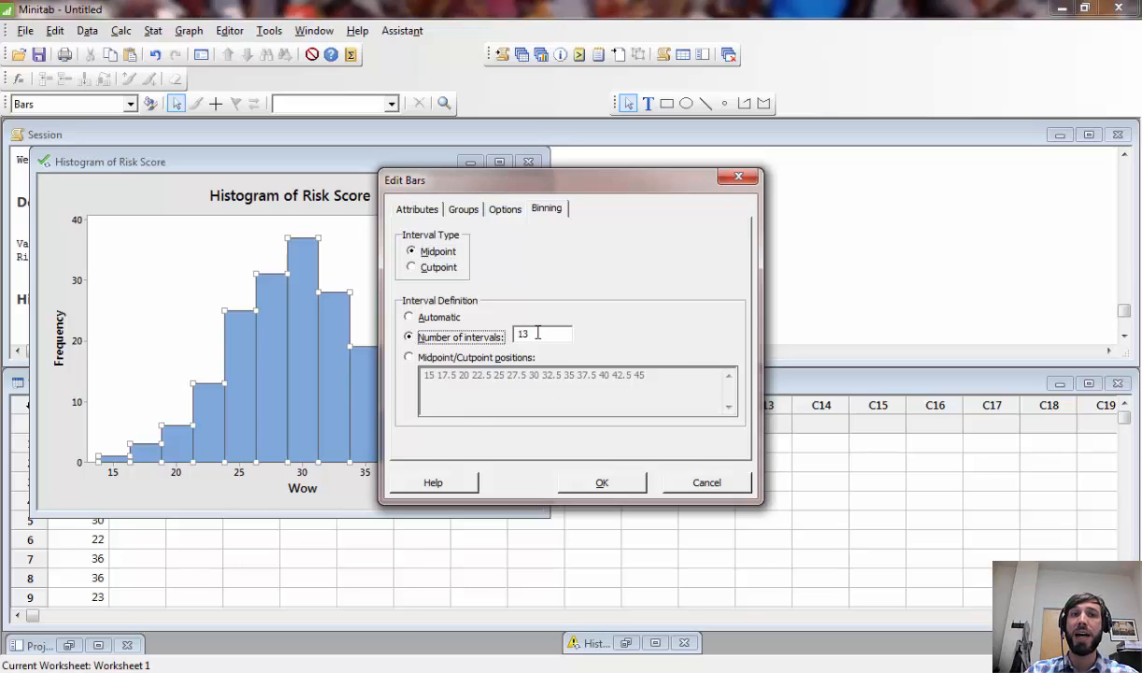
drag(537, 333, 515, 334)
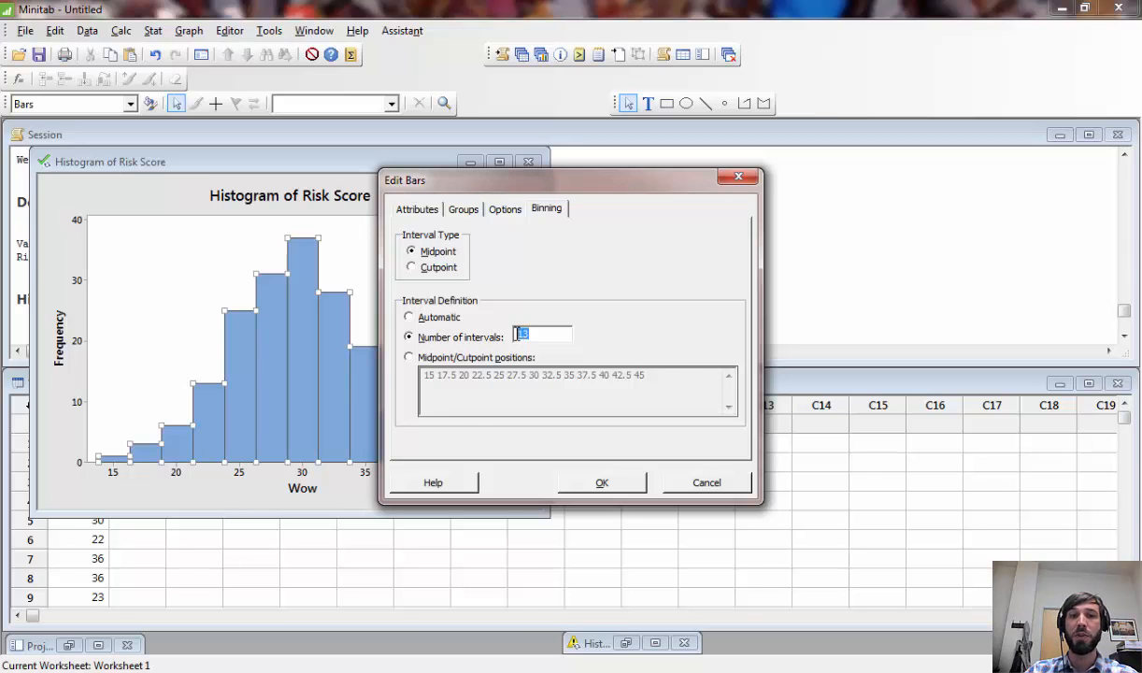
text(7)
click(601, 481)
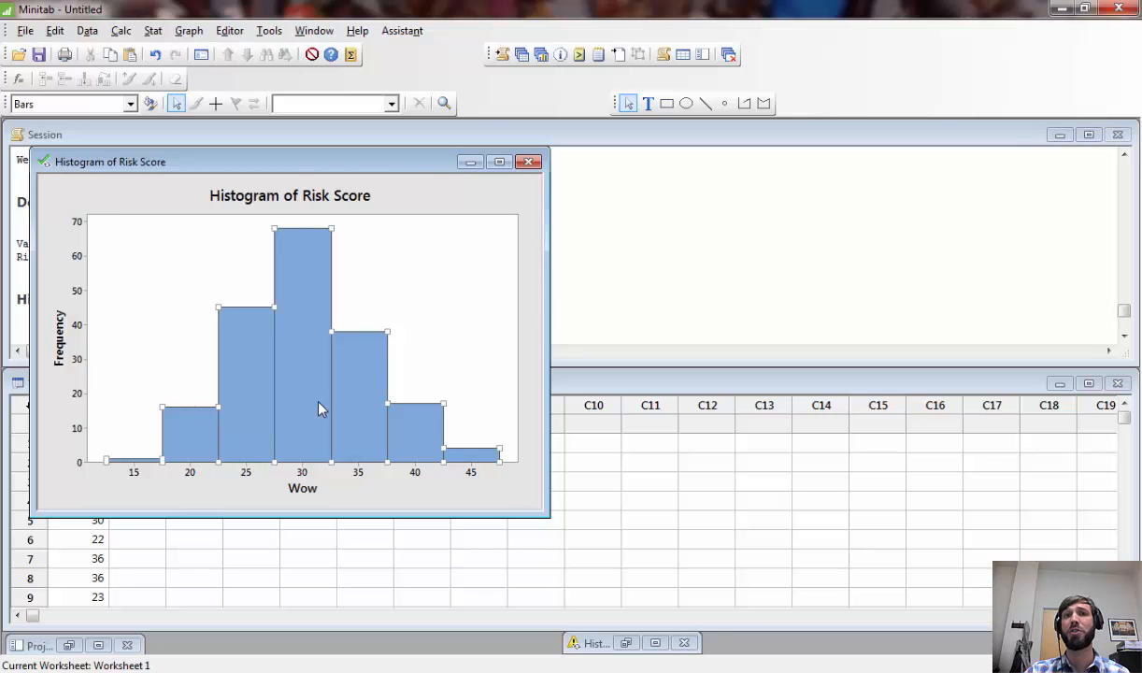
click(528, 165)
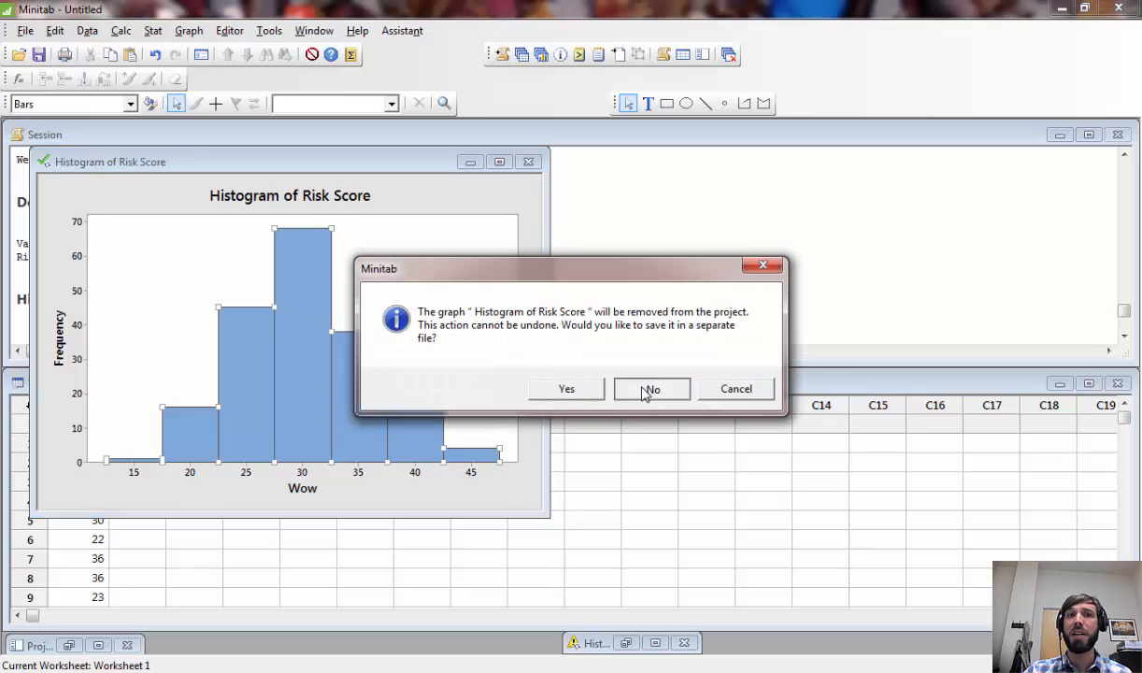
click(649, 391)
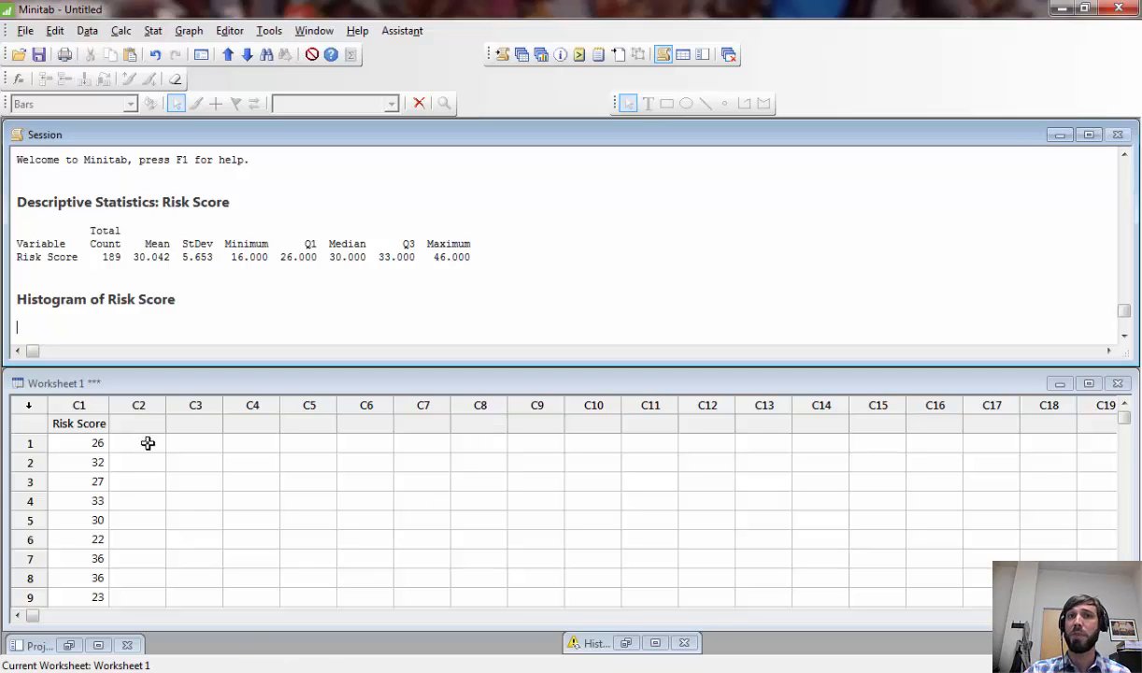
Copy the Primary Major column from the students15 workbook in Excel and paste it into column C2 of the Minitab worksheet
key(alt+Tab)
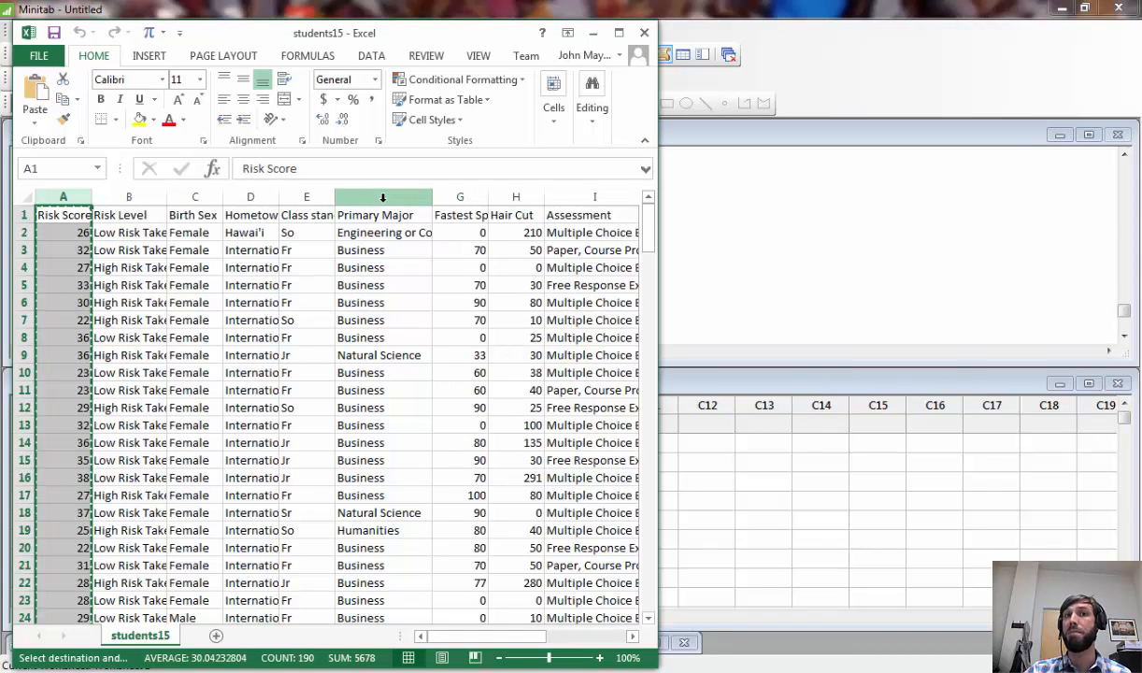
click(382, 197)
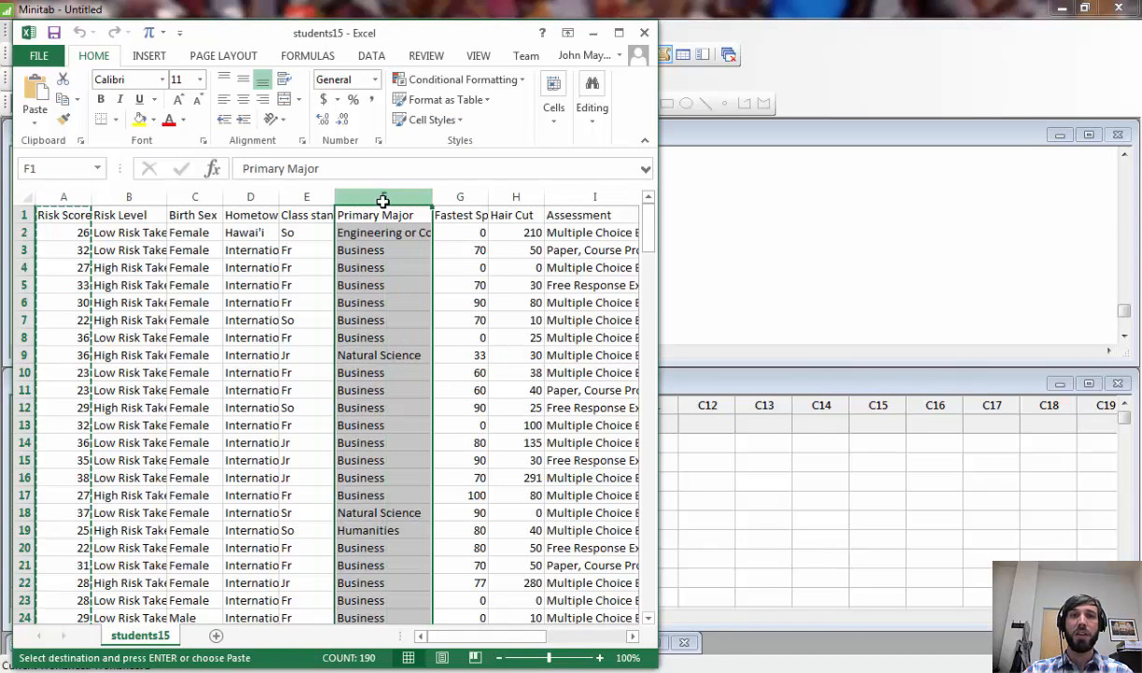
key(ctrl+c)
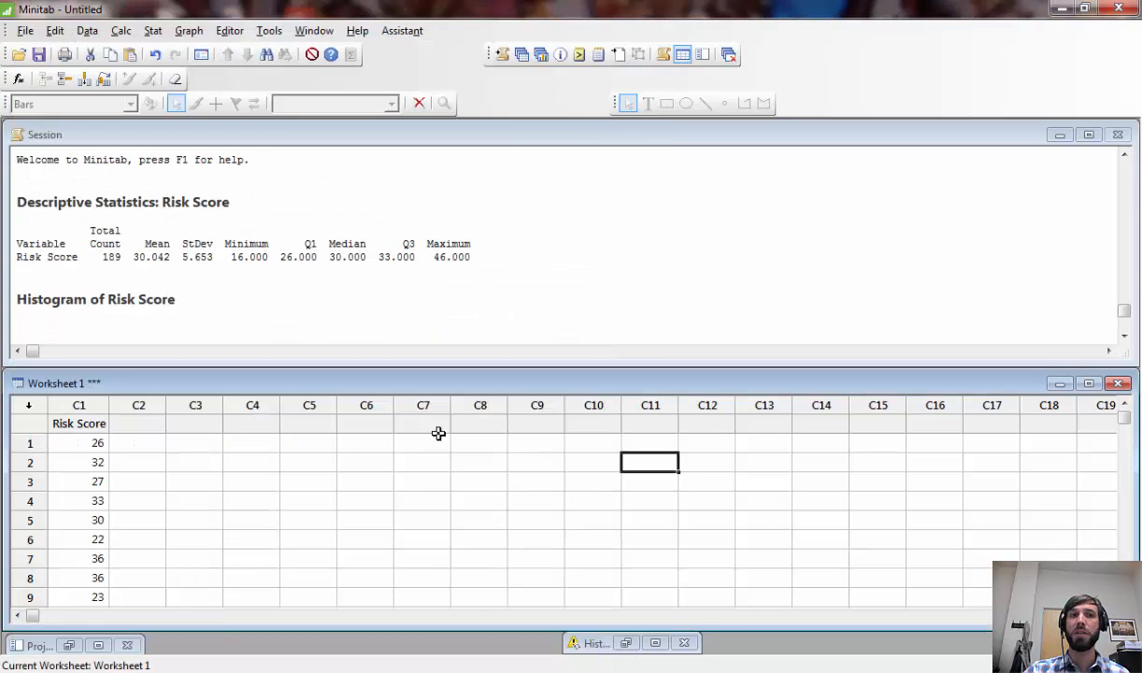
click(666, 462)
click(136, 422)
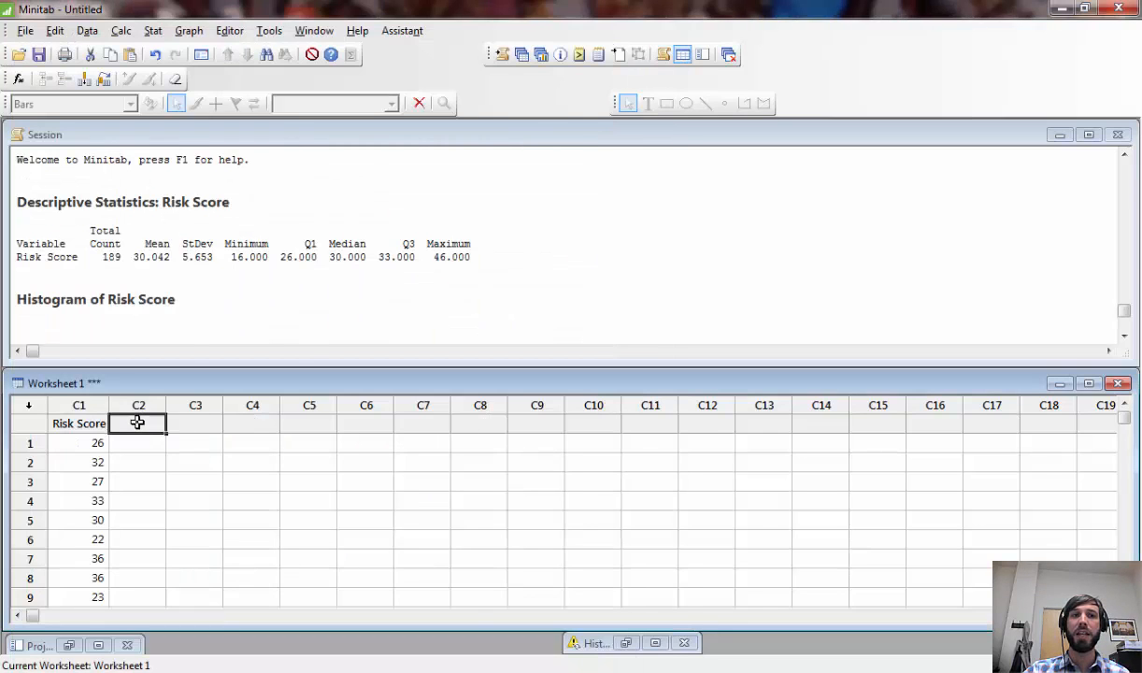
right_click(138, 422)
click(190, 215)
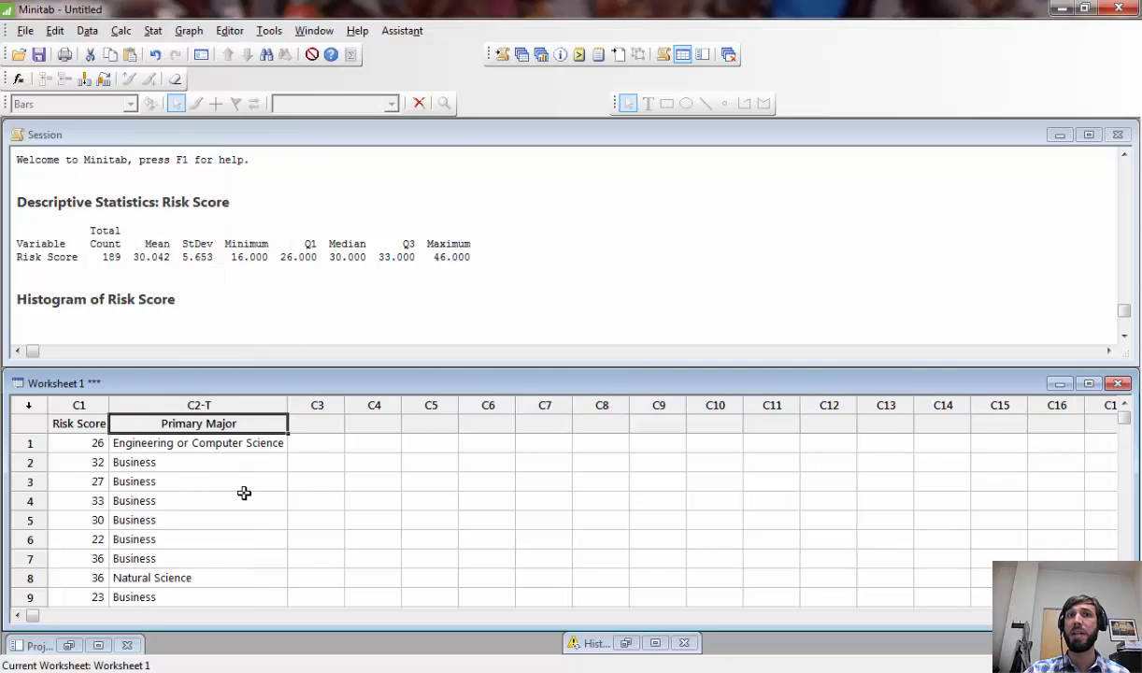
click(210, 405)
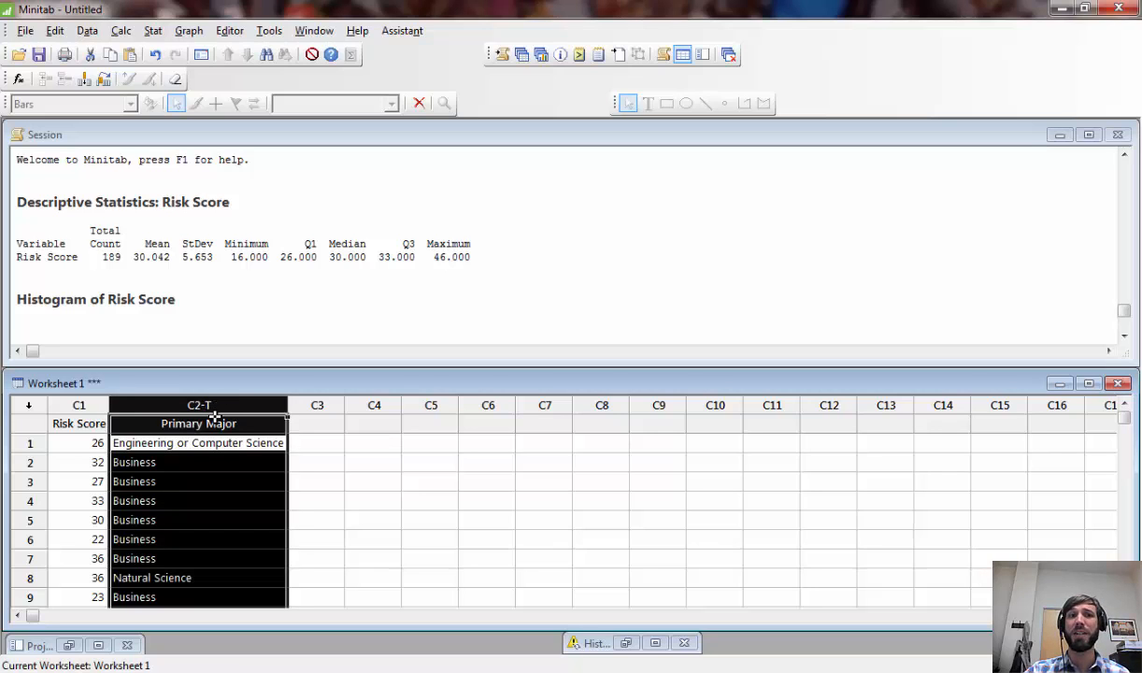
click(221, 441)
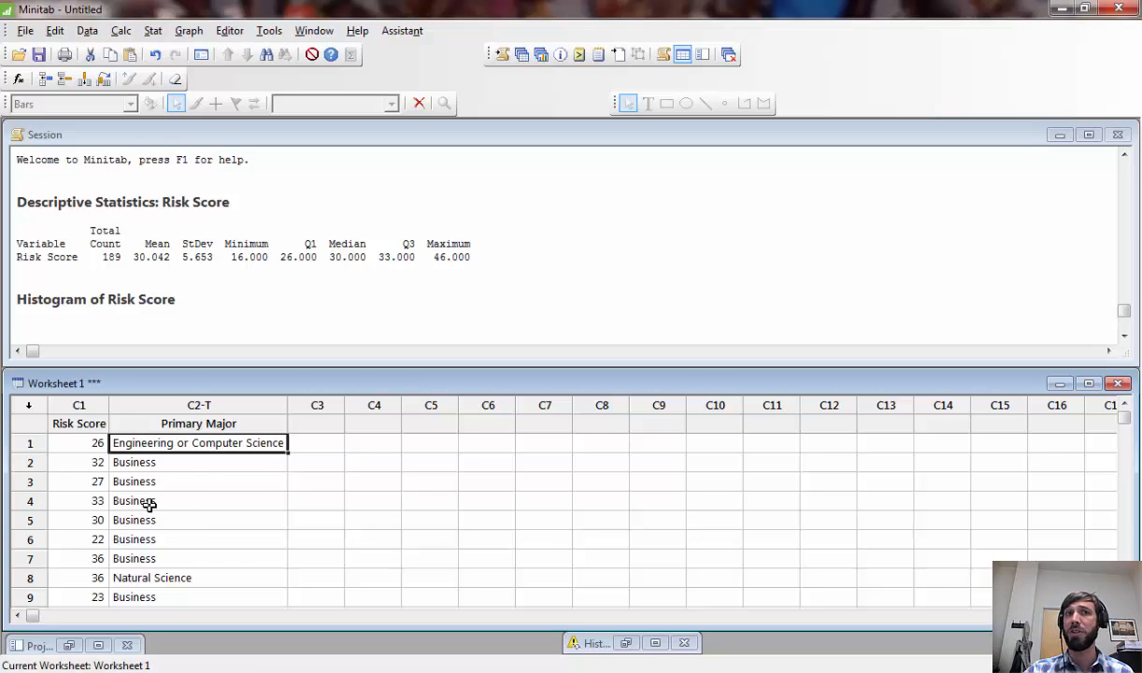
Display descriptive statistics of Risk Score, using Primary Major as the By variable
click(151, 31)
mouse_move(164, 51)
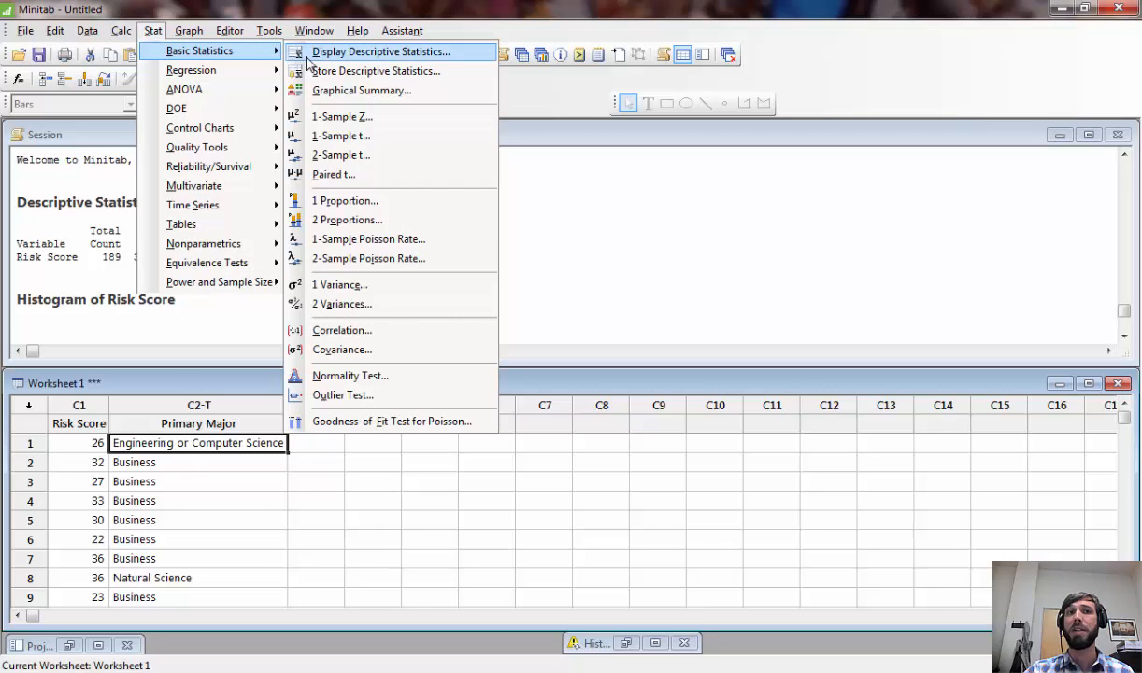
click(306, 54)
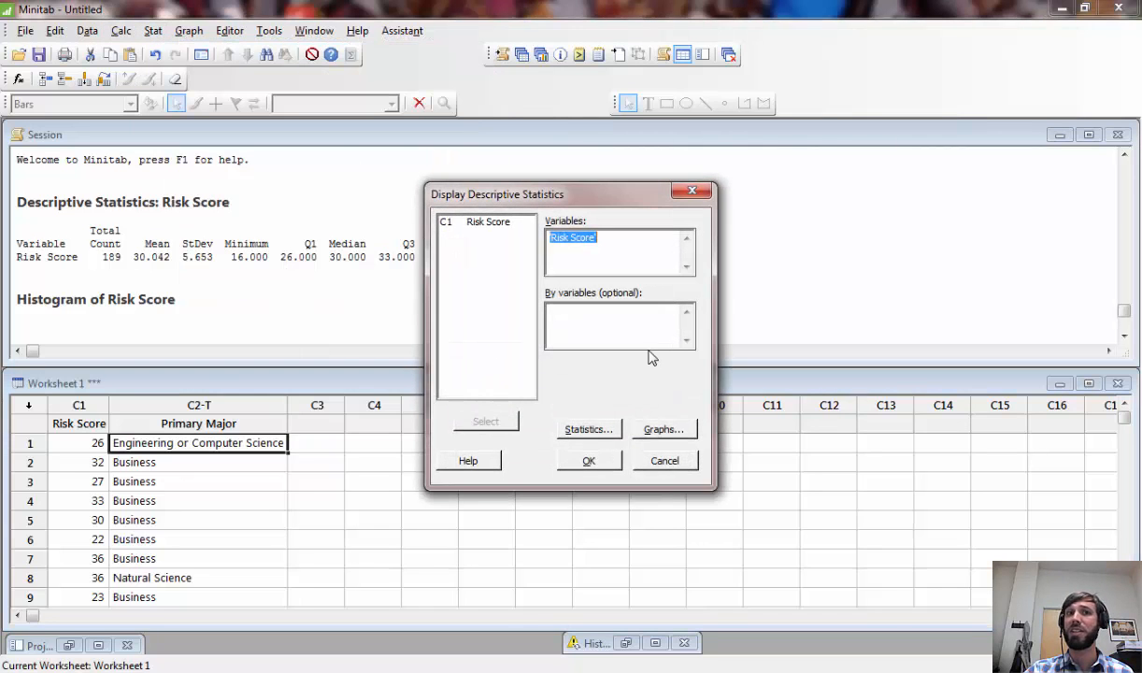
click(581, 321)
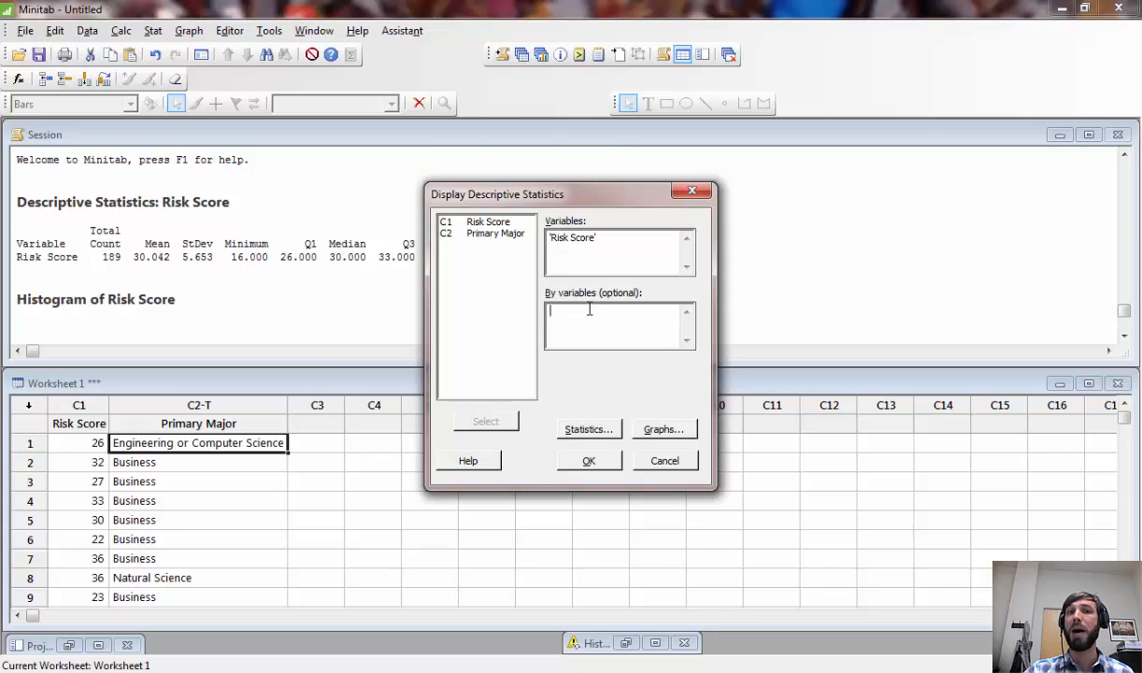
double_click(500, 235)
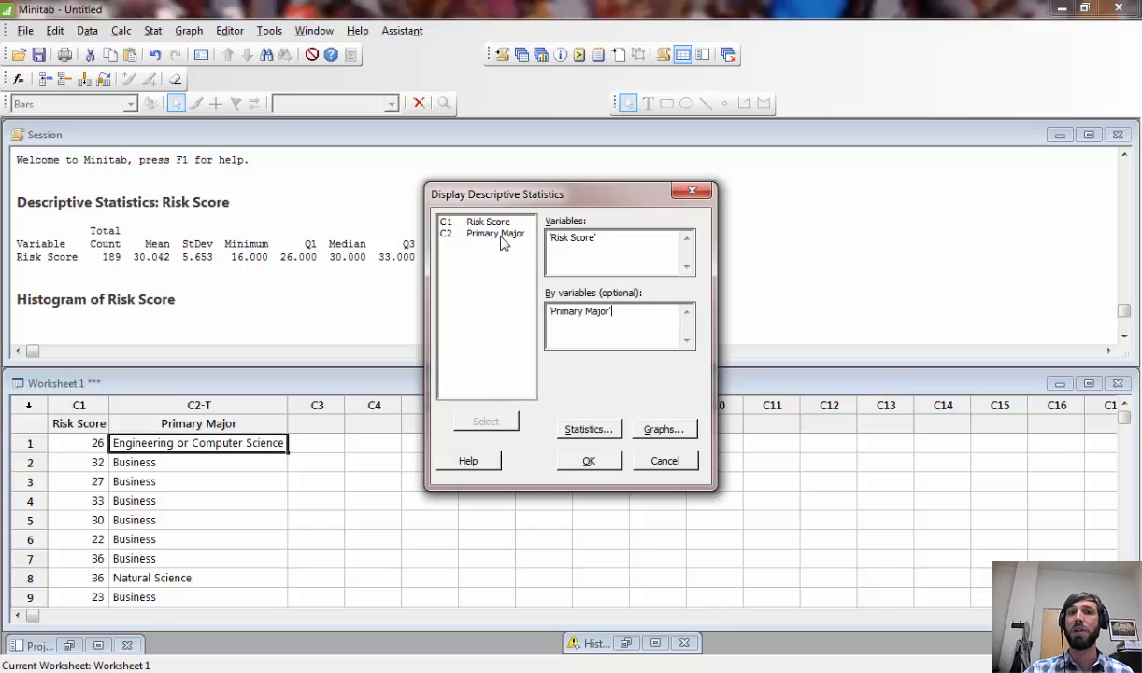
click(589, 460)
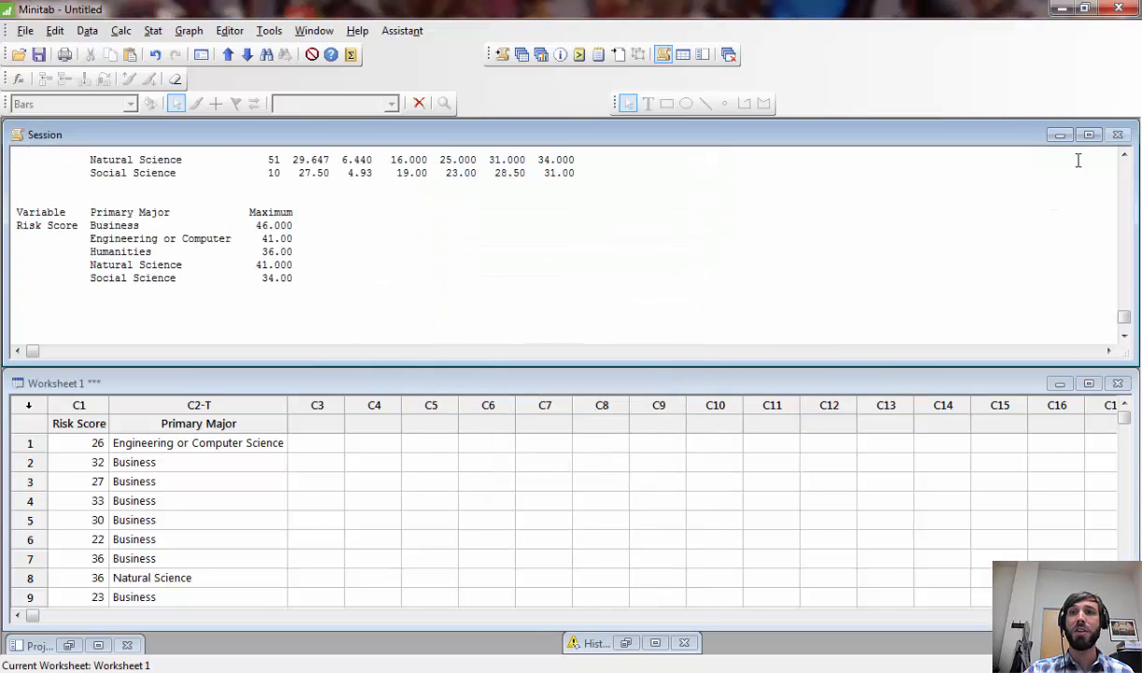
Examine the Risk Score statistics for each primary major in the session output, comparing the group means
click(1124, 155)
click(1124, 155)
click(1124, 155)
click(1124, 155)
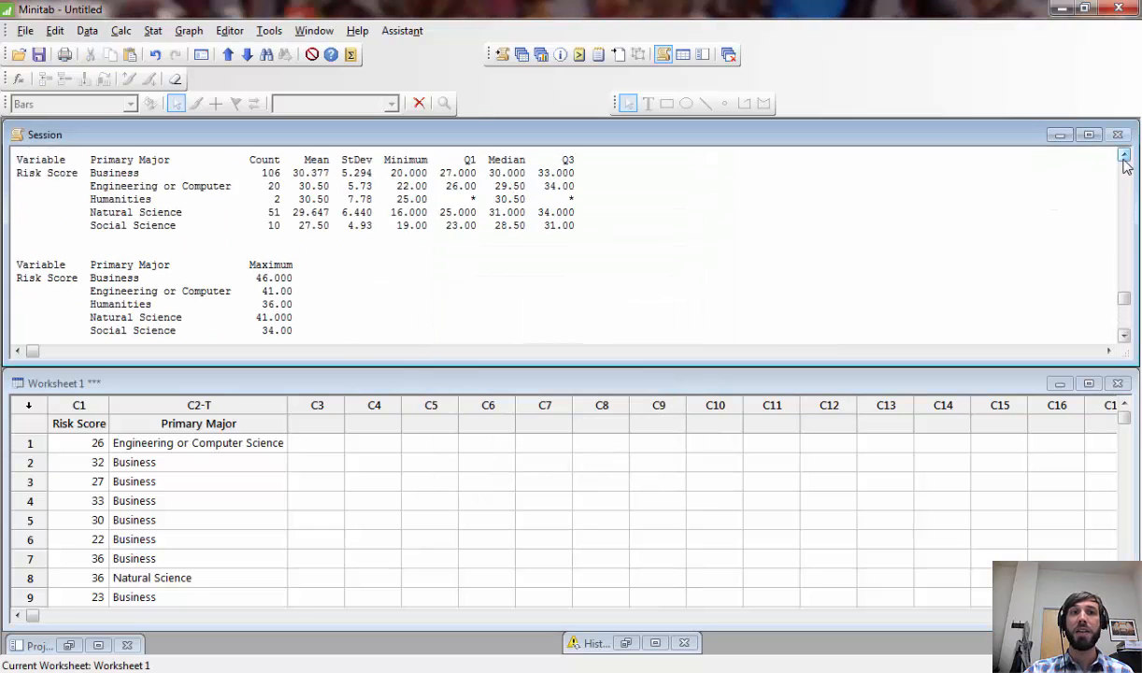
click(1124, 155)
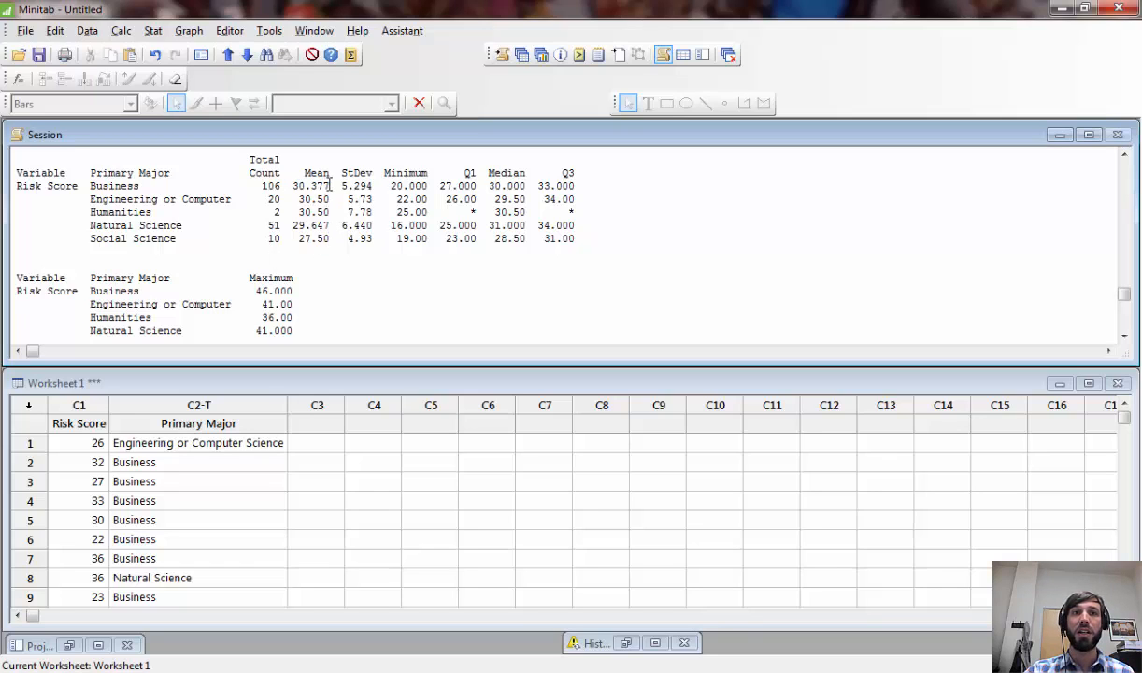
drag(322, 212, 291, 196)
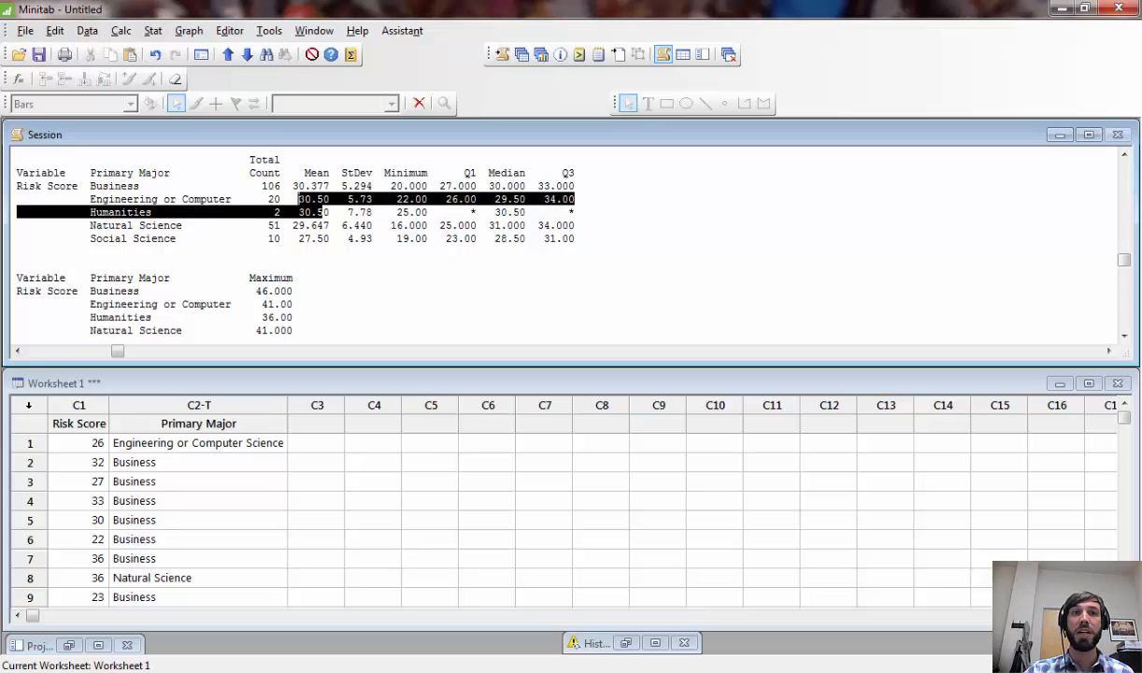
click(331, 186)
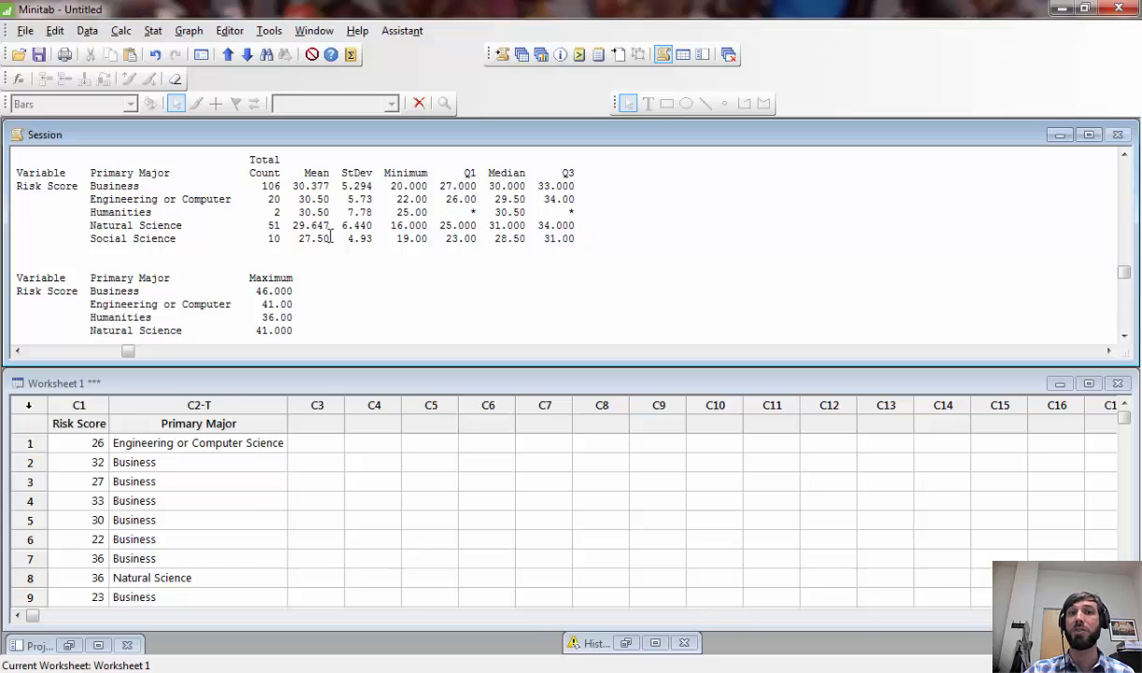
click(327, 238)
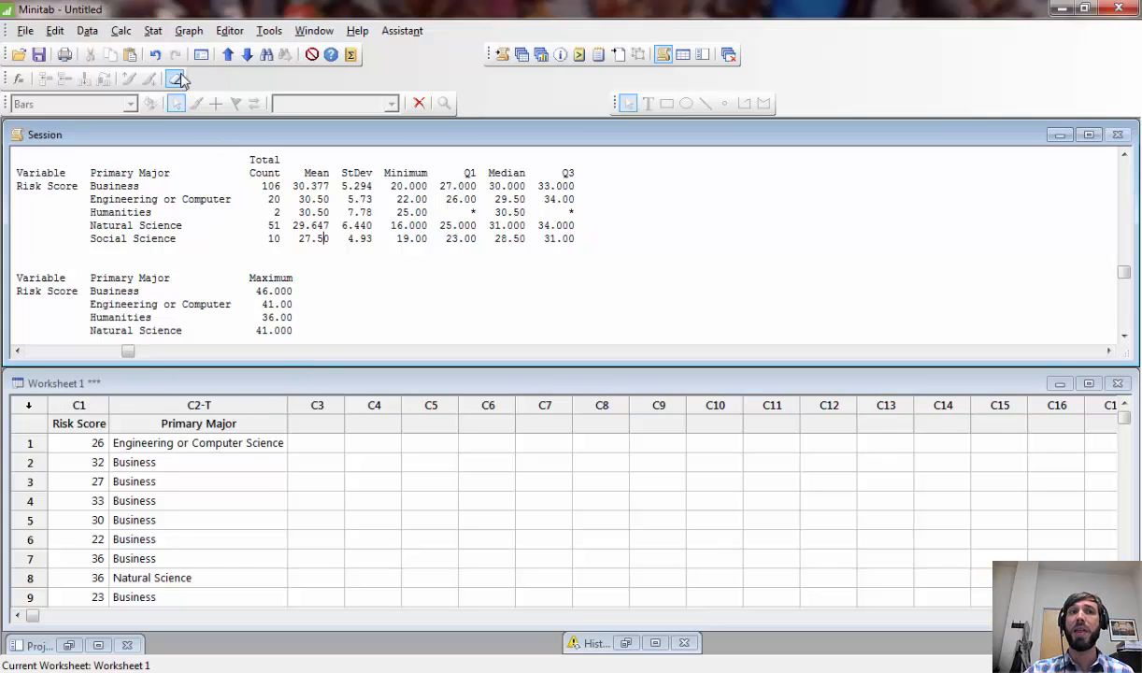
Create a One Y, With Groups boxplot of Risk Score, with Primary Major as the categorical grouping variable
click(189, 31)
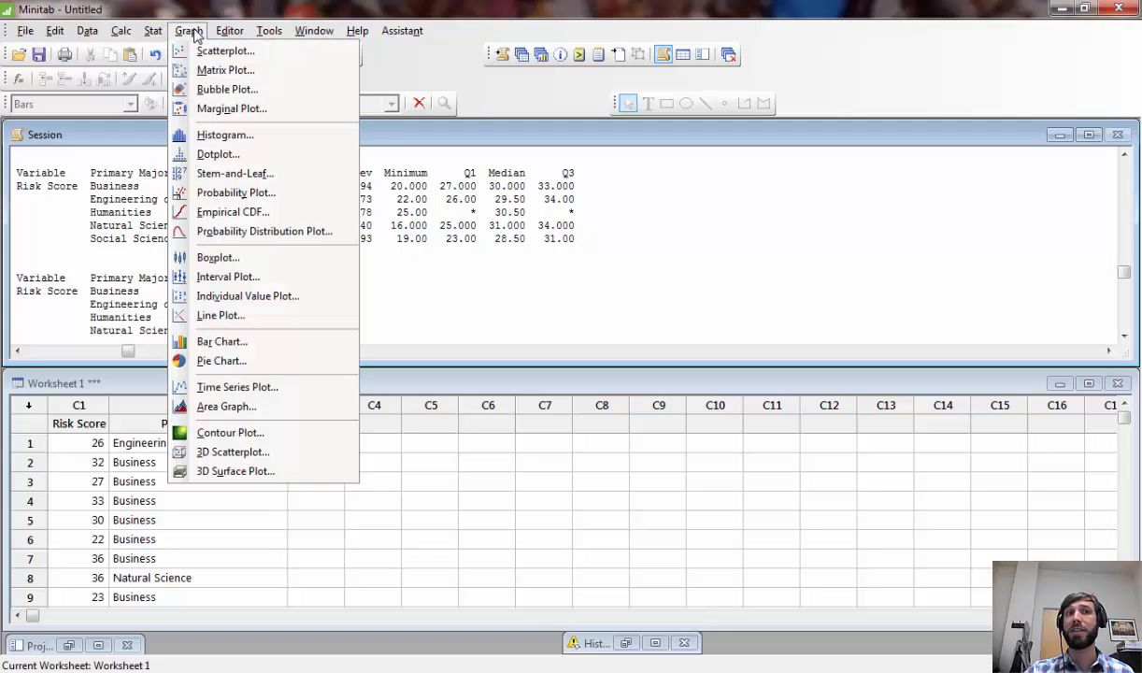
click(229, 255)
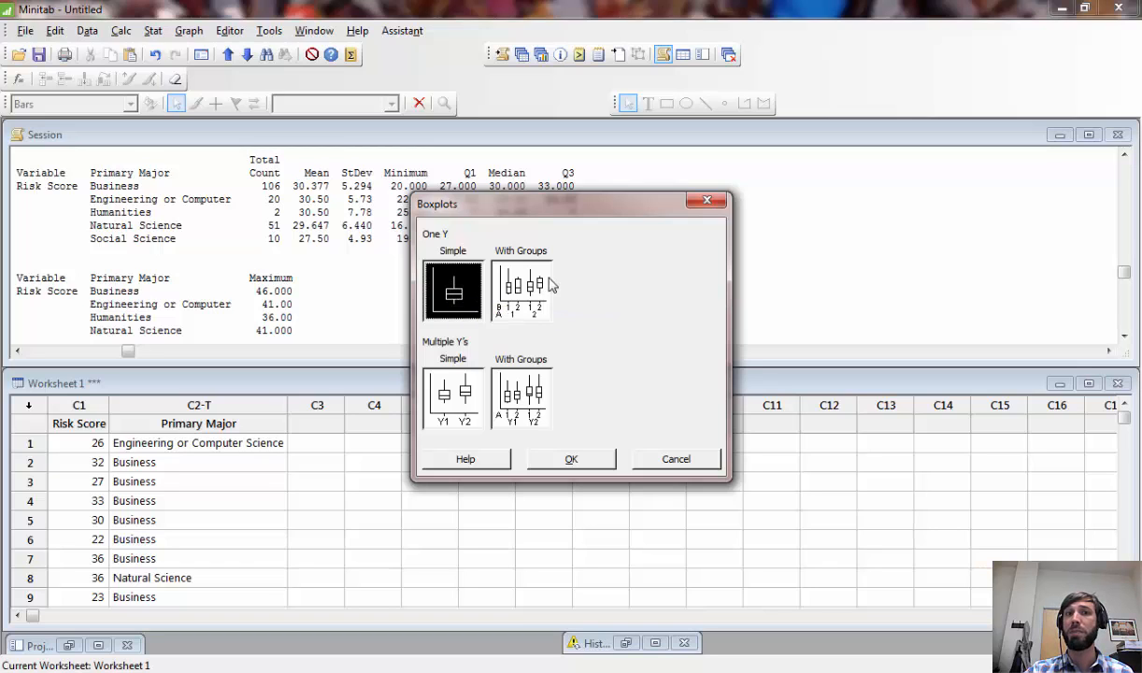
click(502, 274)
click(565, 461)
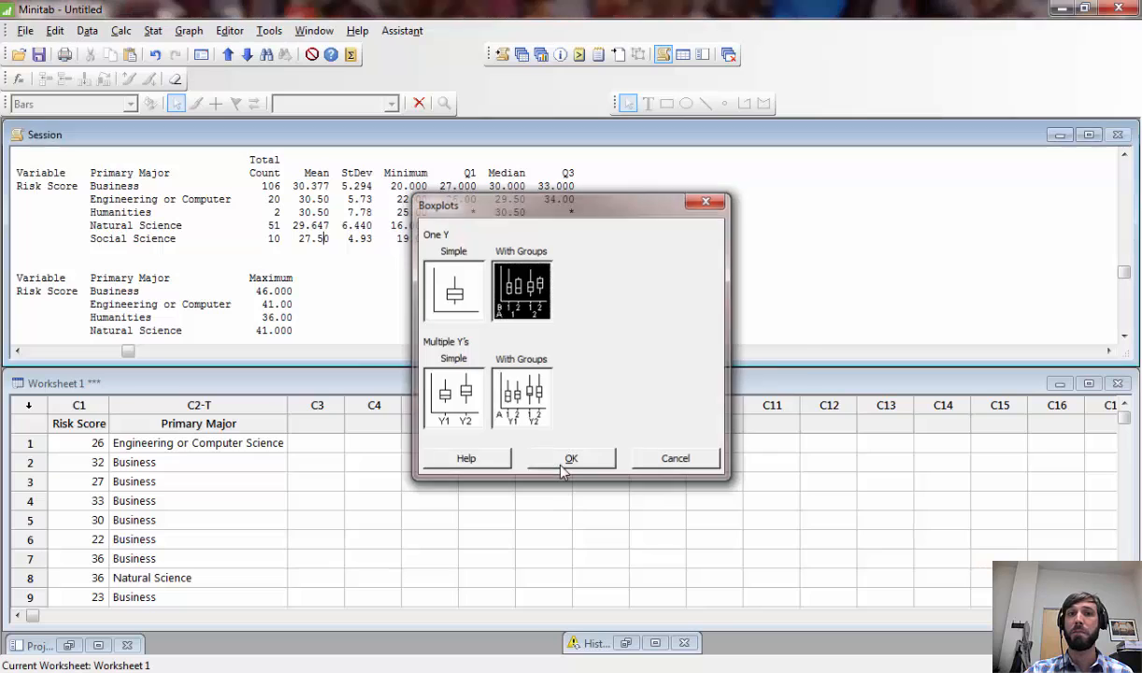
double_click(420, 227)
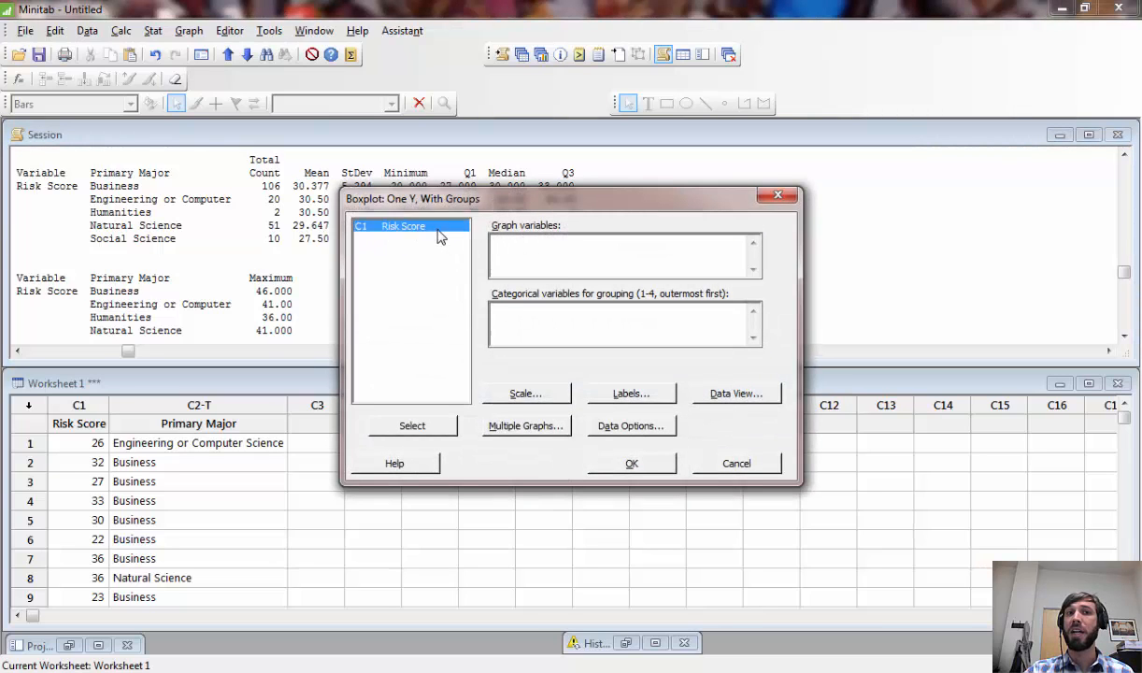
click(528, 317)
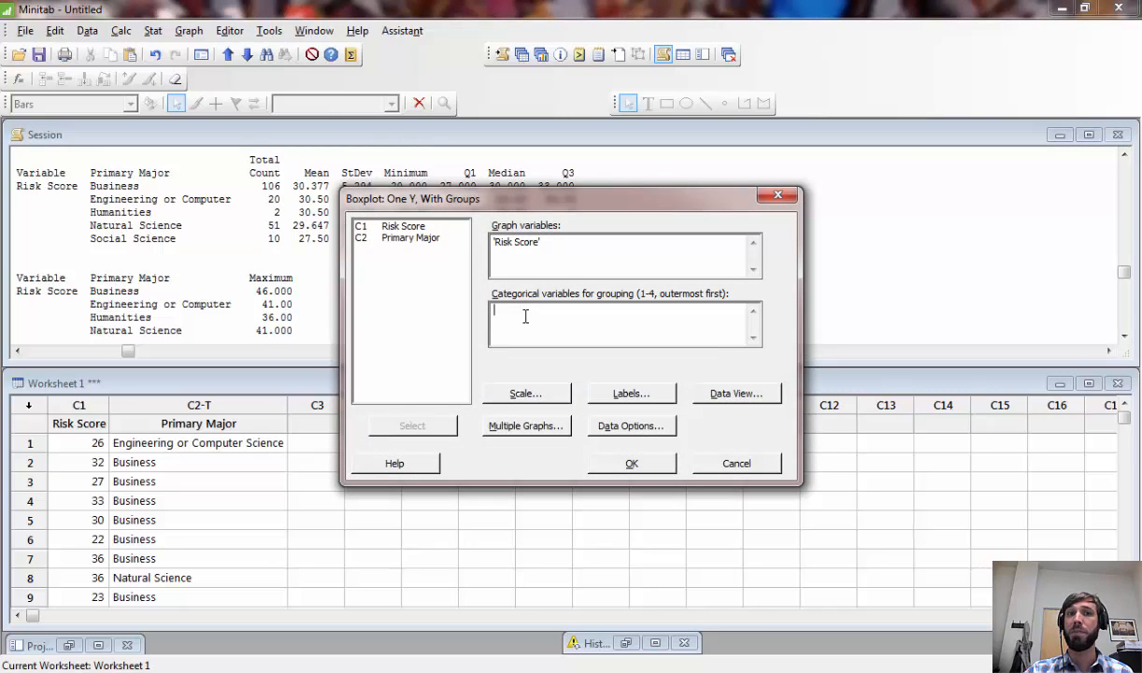
double_click(403, 237)
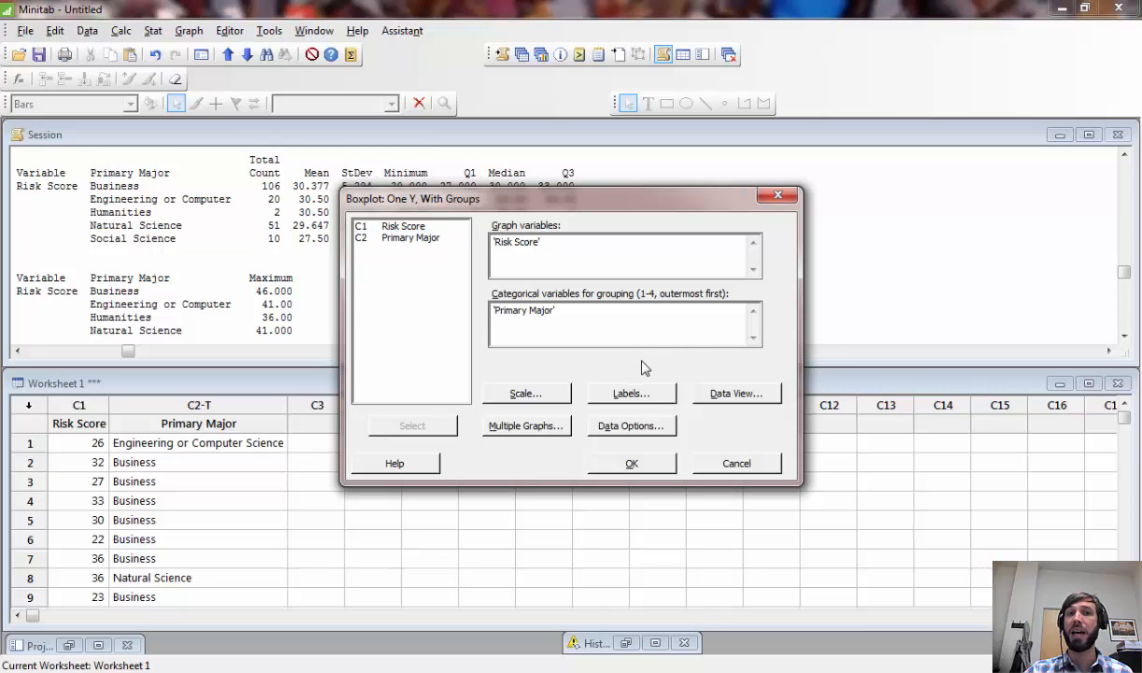
click(648, 465)
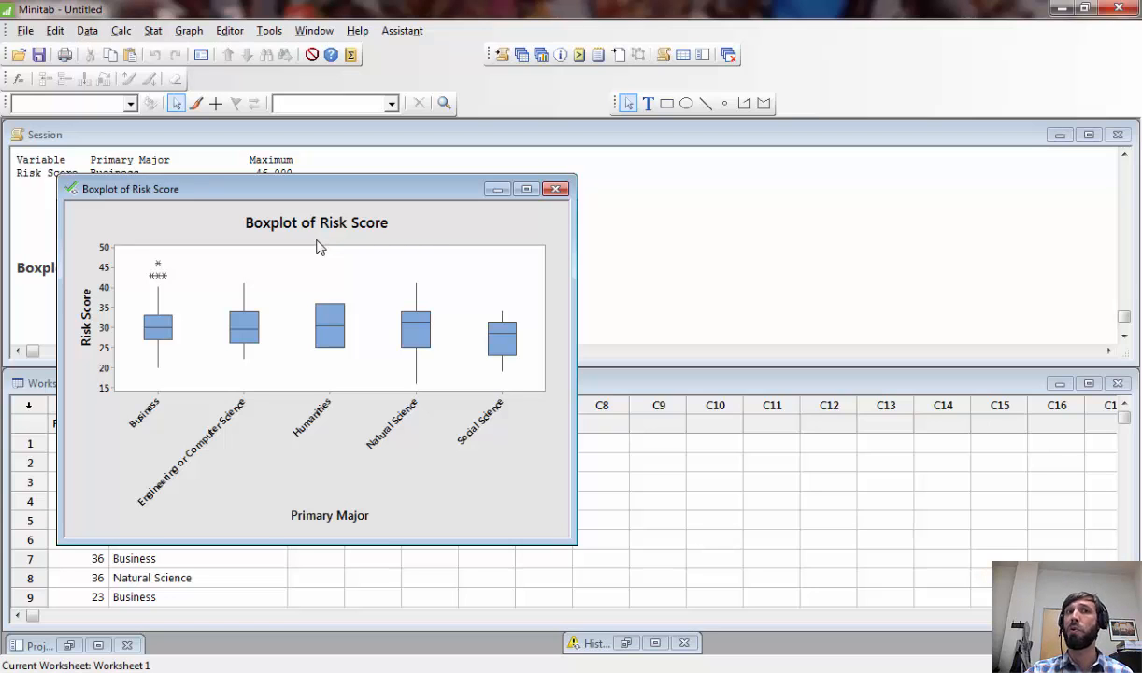
Copy the boxplot graph of Risk Score by Primary Major to the clipboard
right_click(373, 246)
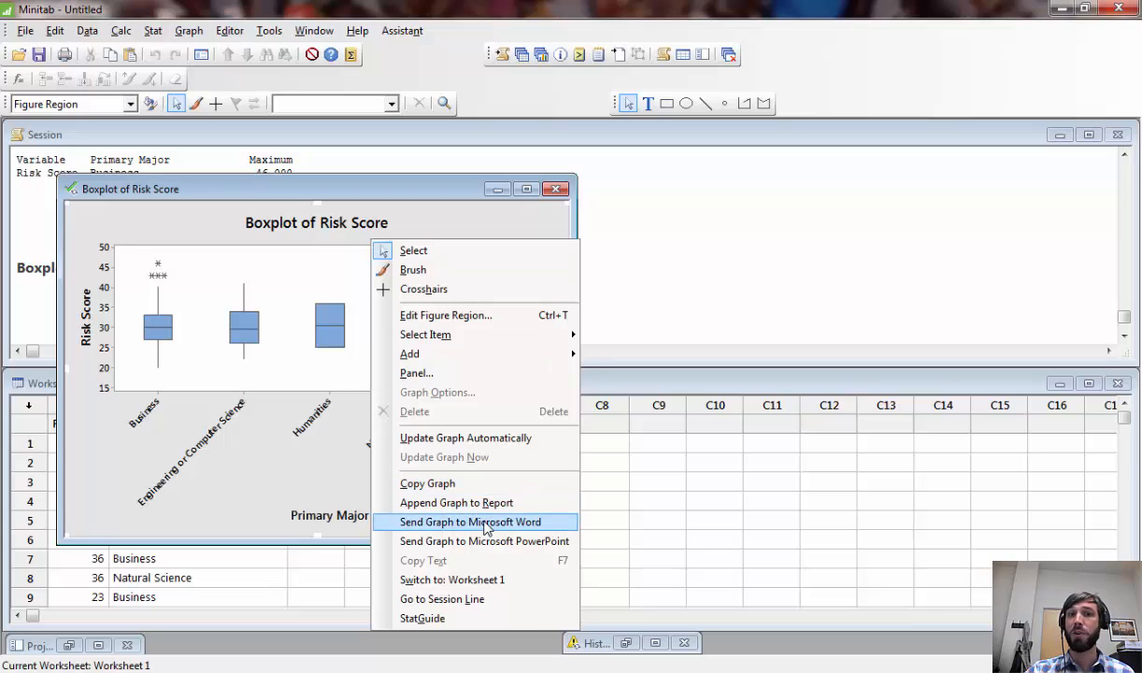
click(472, 485)
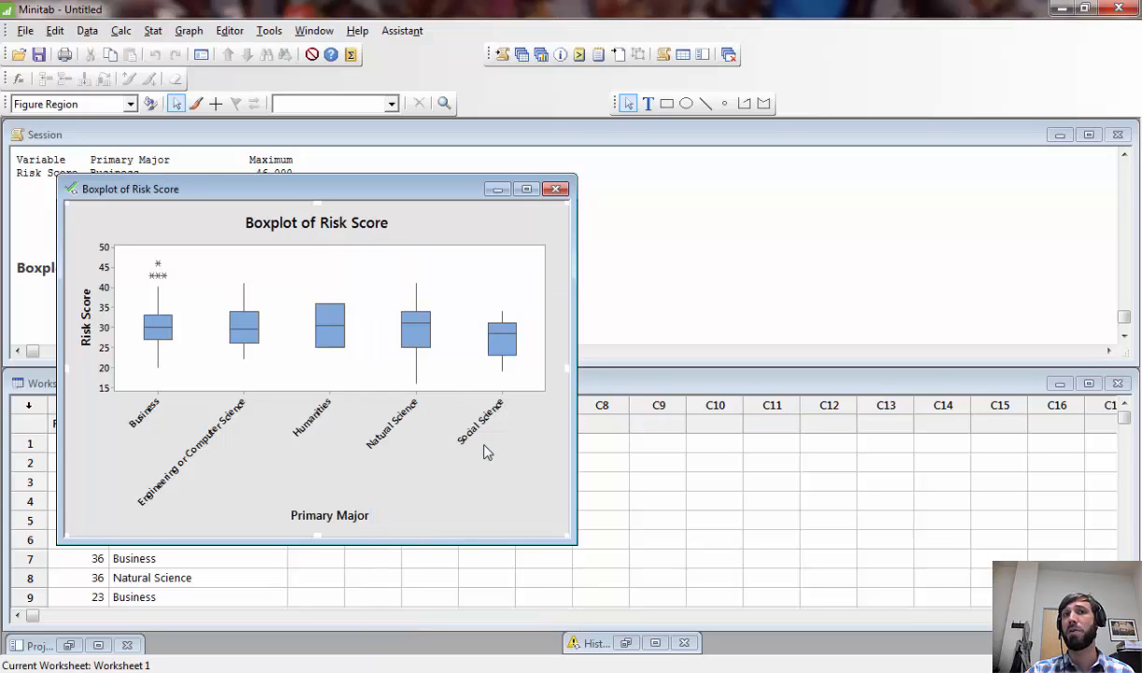